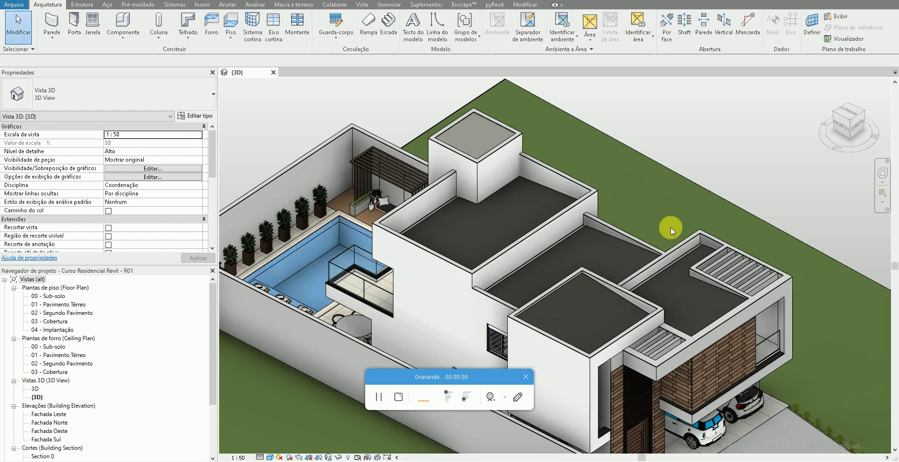
Step: Zoom in on the flat upper-terrace roof, confirm it is Telhado básico, and clear the selection
{"action": "left_click_drag", "start_coordinate": [884, 407], "coordinate": [804, 418]}
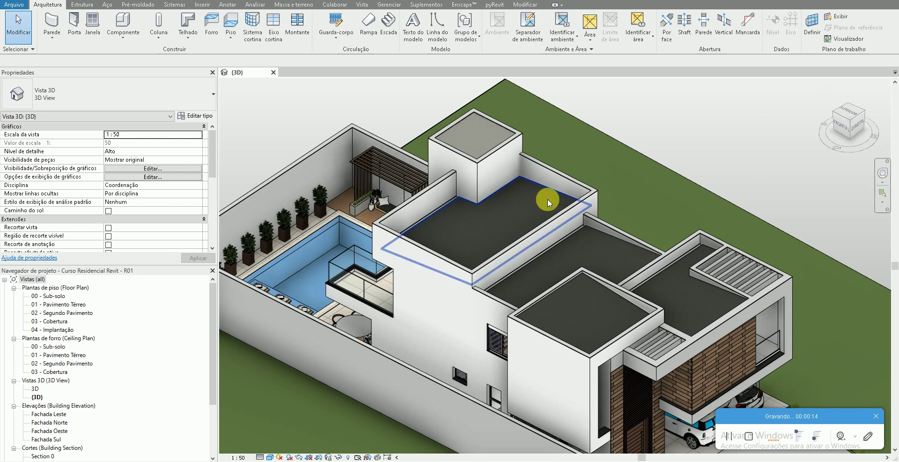
{"action": "left_click", "coordinate": [536, 189]}
{"action": "scroll", "coordinate": [520, 193], "scroll_direction": "up", "scroll_amount": 3}
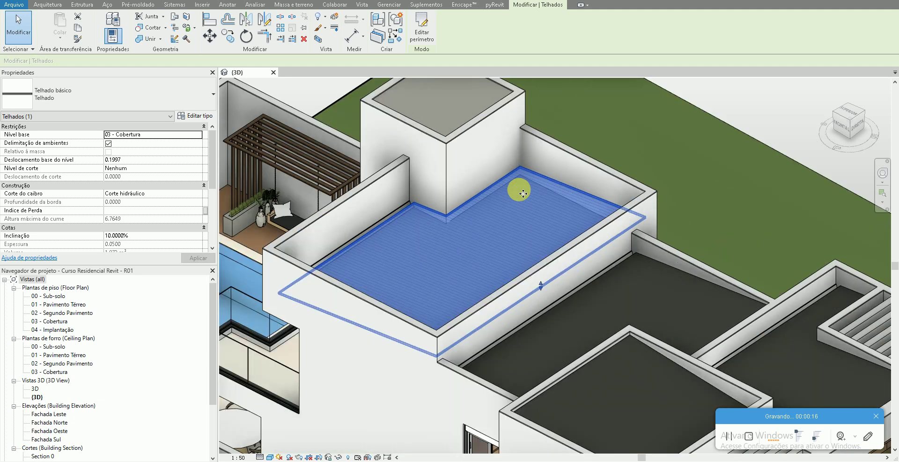
{"action": "key", "text": "Escape"}
{"action": "scroll", "coordinate": [461, 188], "scroll_direction": "up", "scroll_amount": 2}
{"action": "left_click", "coordinate": [518, 182]}
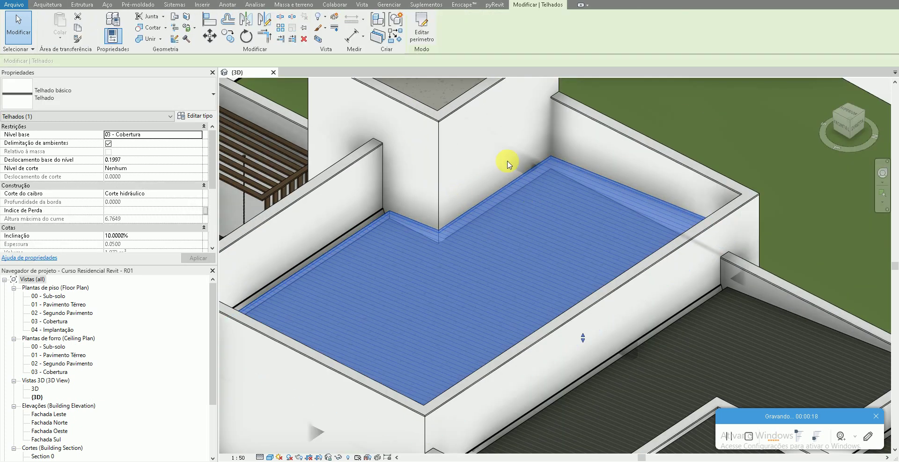
{"action": "key", "text": "Escape"}
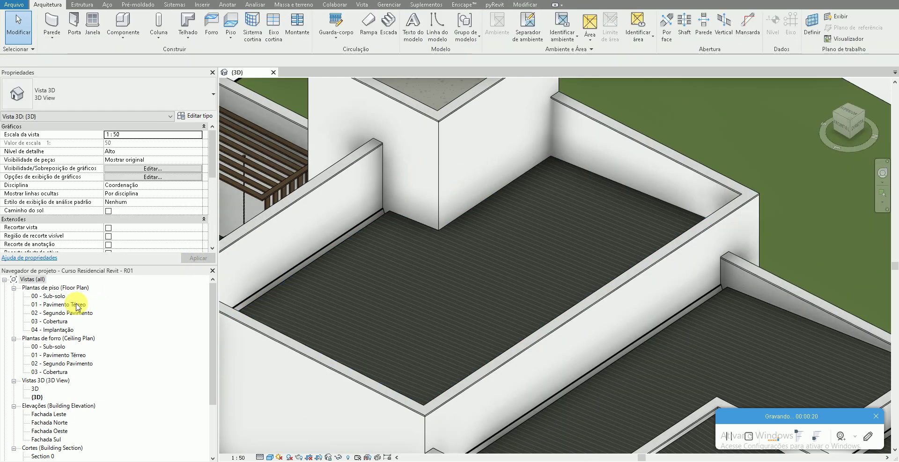
Step: On the 01 - Pavimento Térreo plan, drag the building section line farther up
{"action": "double_click", "coordinate": [61, 304]}
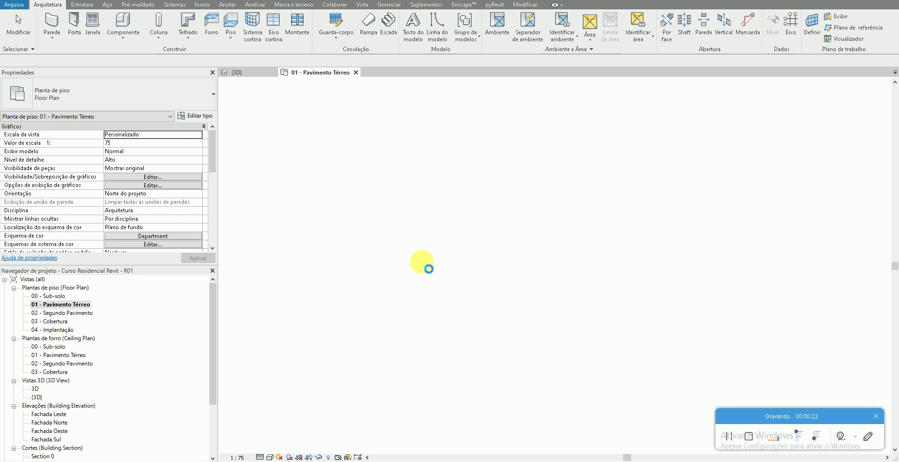
{"action": "scroll", "coordinate": [415, 257], "scroll_direction": "up", "scroll_amount": 1}
{"action": "scroll", "coordinate": [420, 257], "scroll_direction": "up", "scroll_amount": 2}
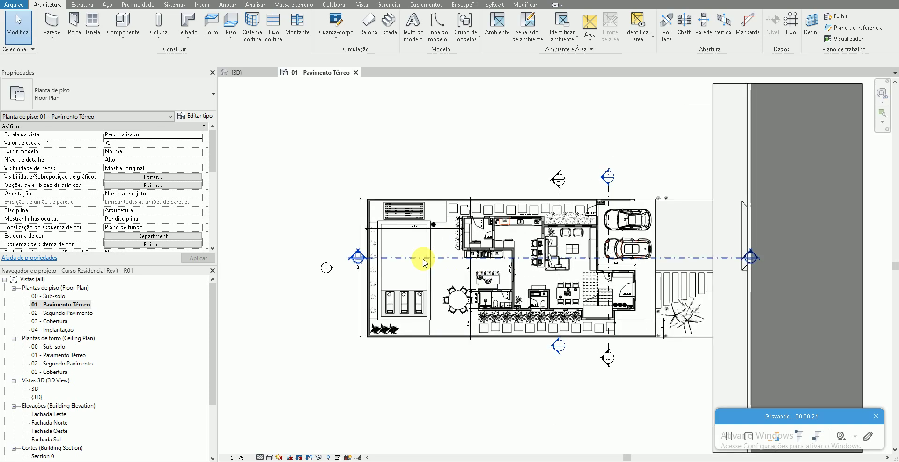
{"action": "scroll", "coordinate": [363, 255], "scroll_direction": "up", "scroll_amount": 2}
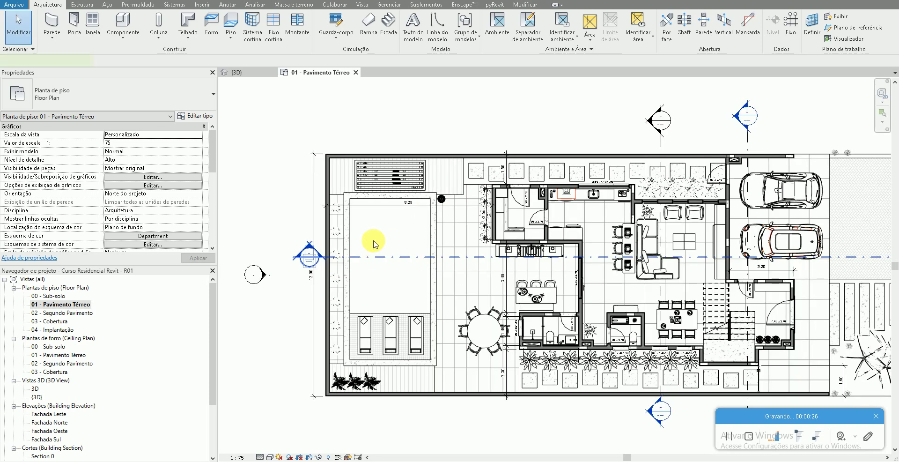
{"action": "left_click_drag", "start_coordinate": [364, 257], "coordinate": [365, 217]}
{"action": "left_click", "coordinate": [357, 209]}
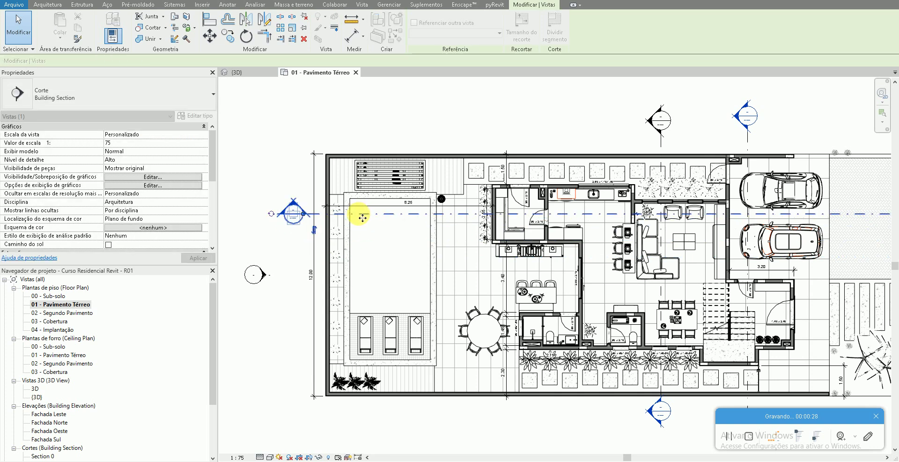
Step: Open Section 0 to inspect the sloped roof, then return to the 3D view
{"action": "double_click", "coordinate": [296, 211]}
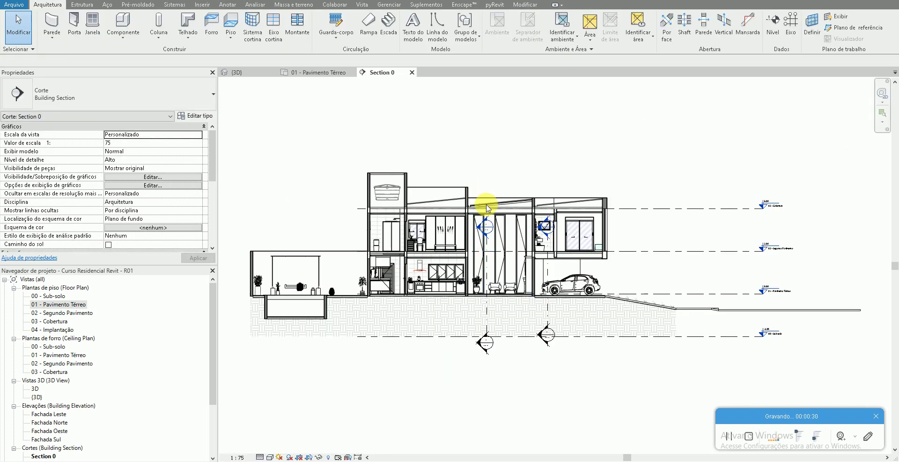
{"action": "scroll", "coordinate": [486, 201], "scroll_direction": "up", "scroll_amount": 3}
{"action": "scroll", "coordinate": [519, 220], "scroll_direction": "up", "scroll_amount": 2}
{"action": "middle_click_drag", "start_coordinate": [520, 203], "coordinate": [568, 206]}
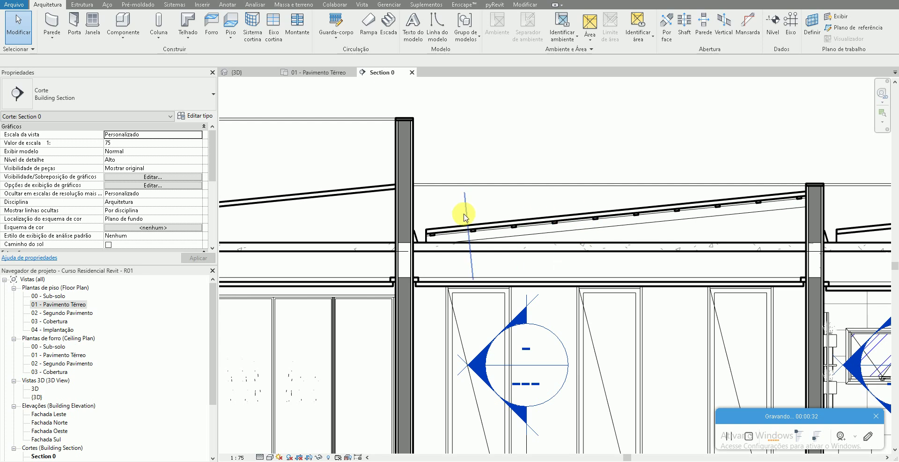
{"action": "scroll", "coordinate": [518, 211], "scroll_direction": "down", "scroll_amount": 1}
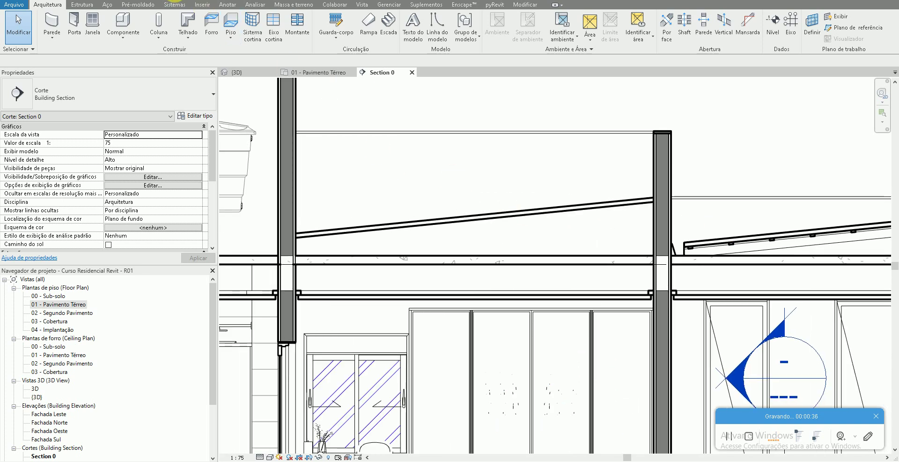
{"action": "left_click", "coordinate": [236, 73]}
{"action": "scroll", "coordinate": [485, 228], "scroll_direction": "up", "scroll_amount": 1}
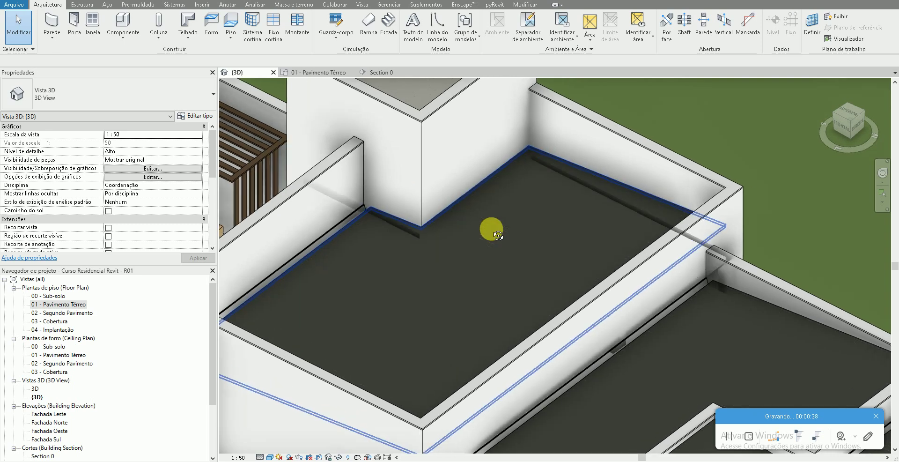
Step: Enter the upper roof's perimeter sketch, finish it unchanged, and return to Section 0
{"action": "left_click", "coordinate": [557, 203]}
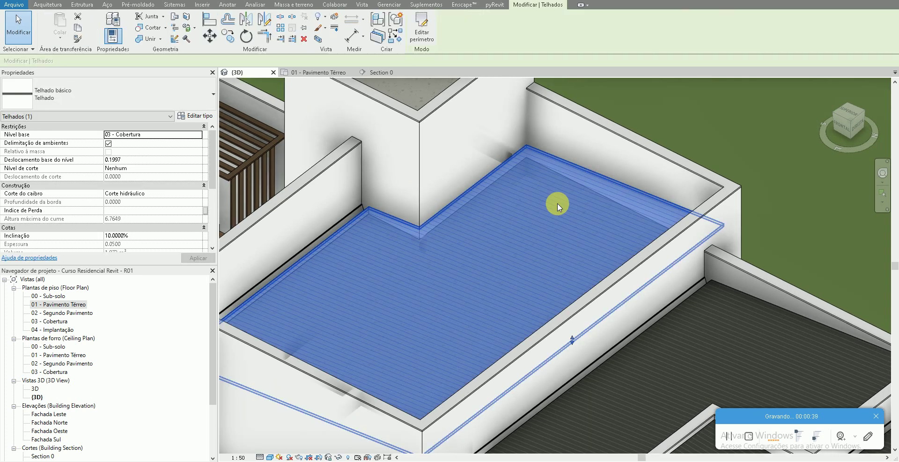
{"action": "left_click", "coordinate": [422, 31]}
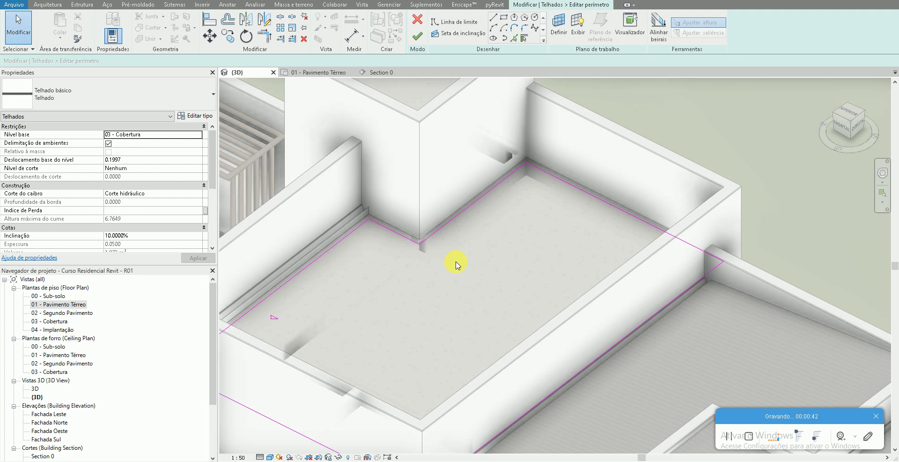
{"action": "left_click", "coordinate": [417, 36]}
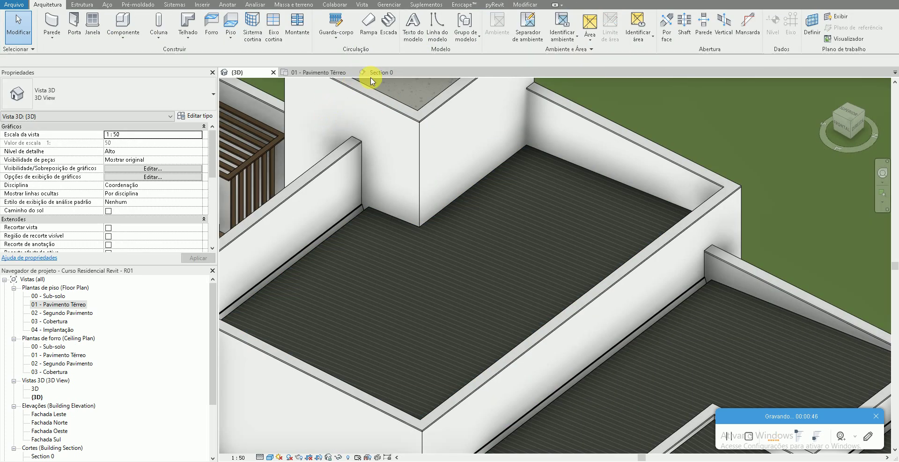
{"action": "left_click", "coordinate": [370, 73]}
Step: Copy the sloped roof with CO from its end point to just below the original
{"action": "middle_click_drag", "start_coordinate": [387, 212], "coordinate": [415, 208]}
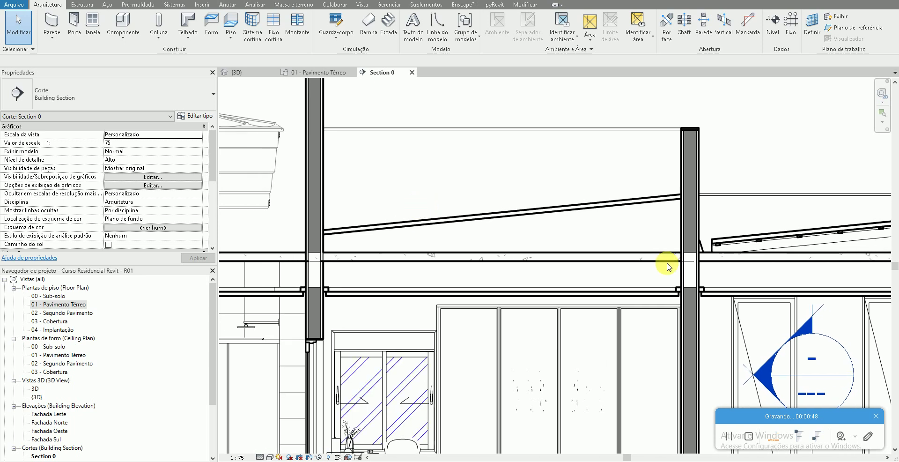
{"action": "left_click", "coordinate": [604, 209]}
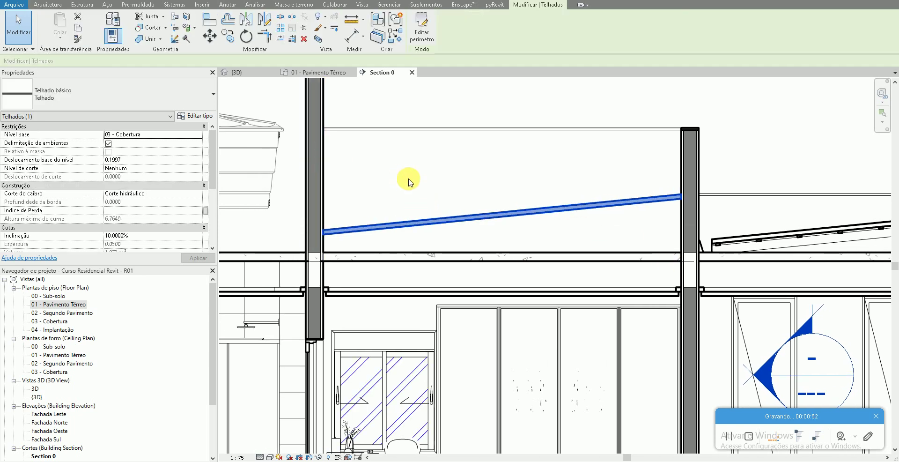
{"action": "key", "text": "c"}
{"action": "key", "text": "o"}
{"action": "scroll", "coordinate": [684, 202], "scroll_direction": "up", "scroll_amount": 1}
{"action": "scroll", "coordinate": [654, 173], "scroll_direction": "up", "scroll_amount": 2}
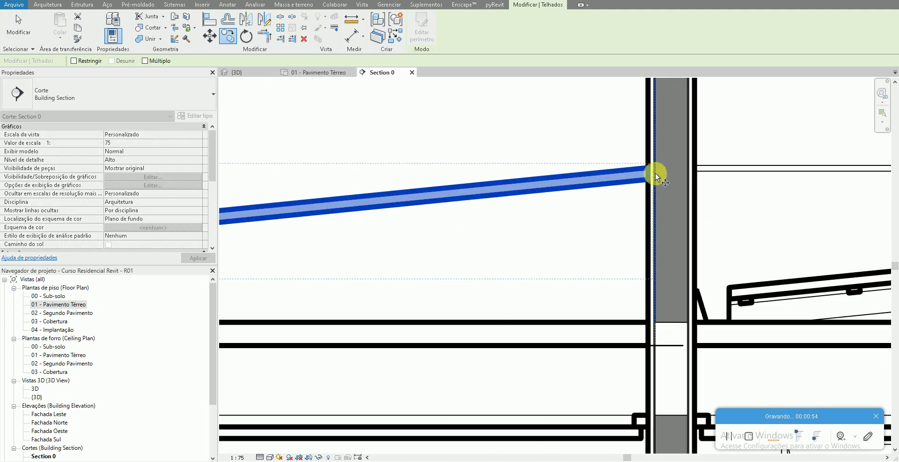
{"action": "left_click", "coordinate": [650, 170]}
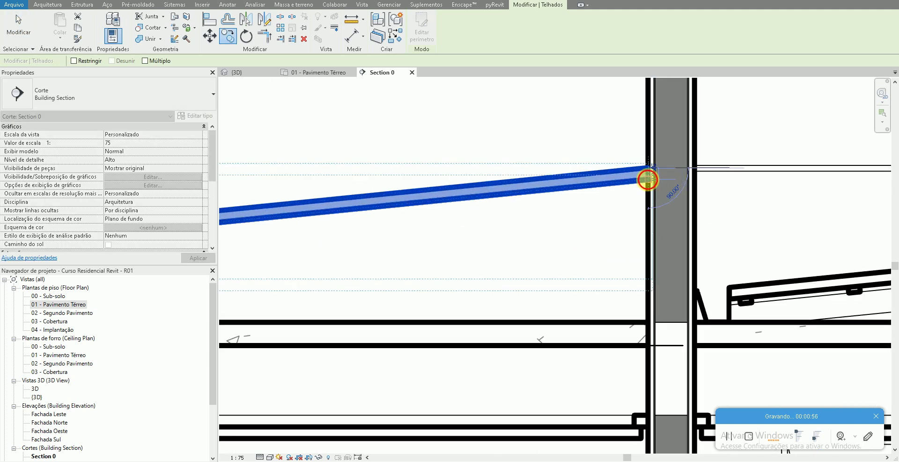
{"action": "left_click", "coordinate": [648, 182]}
Step: Bring both columns into view and select the lower roof copy
{"action": "key", "text": "Escape"}
{"action": "scroll", "coordinate": [529, 290], "scroll_direction": "down", "scroll_amount": 2}
{"action": "middle_click_drag", "start_coordinate": [487, 275], "coordinate": [624, 245]}
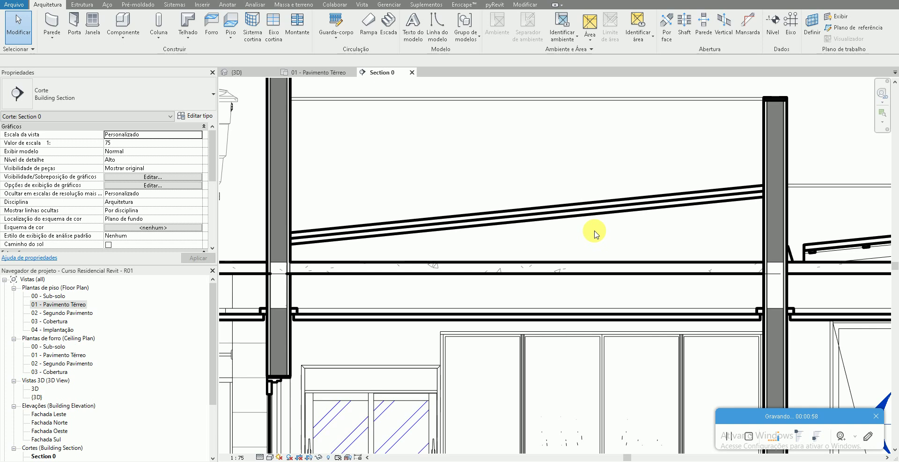
{"action": "left_click", "coordinate": [583, 212]}
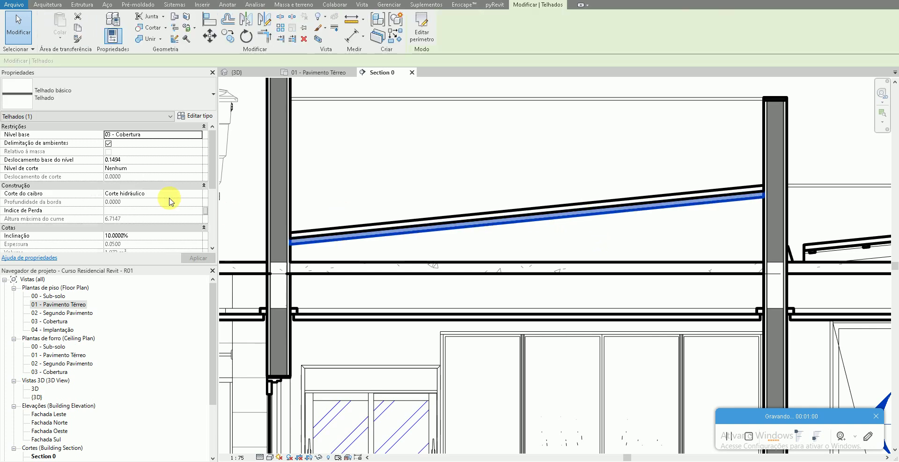
Step: Change the lower roof copy to Vidraça inclinada: Estrutura Telhado and open its type properties
{"action": "left_click", "coordinate": [100, 102]}
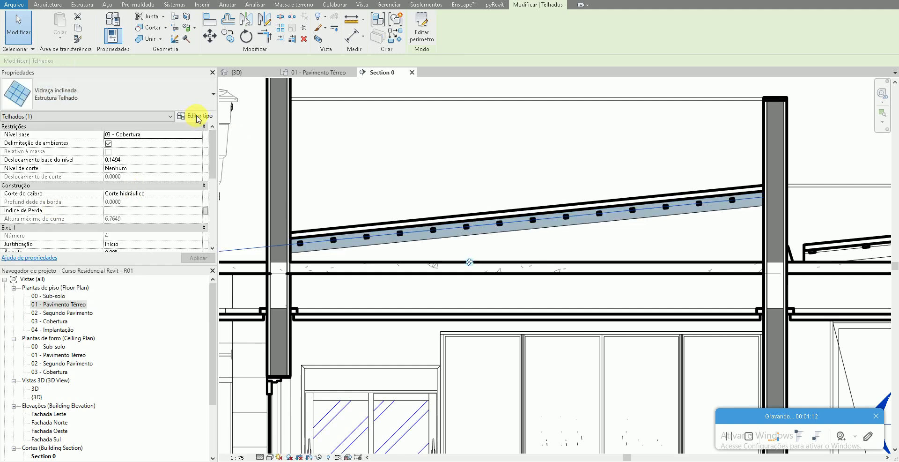
{"action": "left_click", "coordinate": [195, 117]}
Step: Duplicate the type as RIPA DA AULA and set grid 1 interior, border 1 and border 2 mullions to Nenhum
{"action": "left_click", "coordinate": [397, 84]}
{"action": "type", "text": "RIPA DA AULA"}
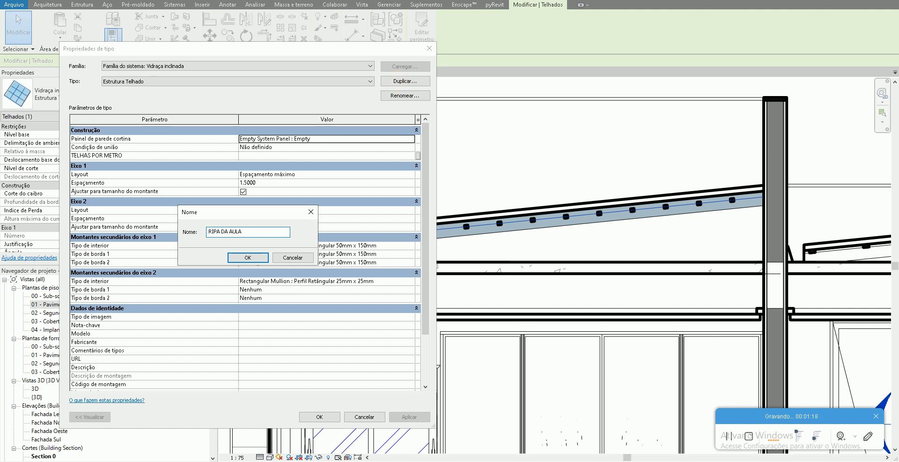
{"action": "left_click", "coordinate": [253, 257]}
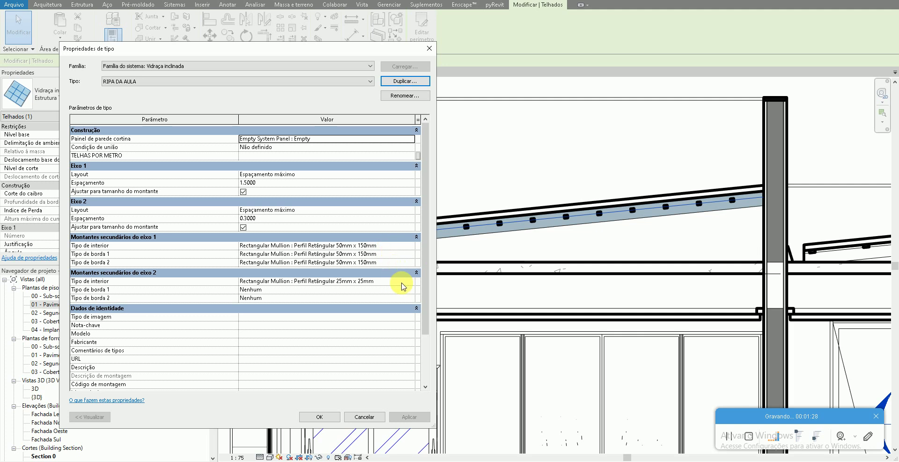
{"action": "left_click", "coordinate": [407, 262]}
{"action": "left_click", "coordinate": [411, 262]}
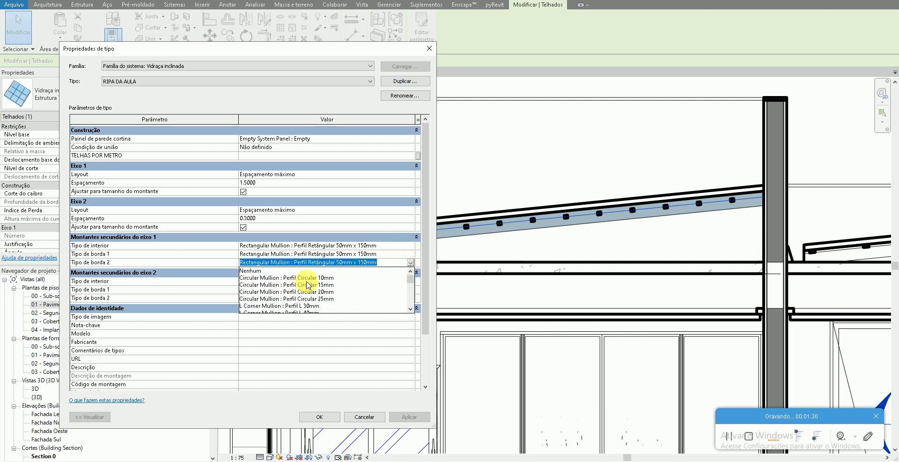
{"action": "left_click", "coordinate": [411, 262]}
{"action": "left_click", "coordinate": [411, 254]}
{"action": "left_click", "coordinate": [410, 254]}
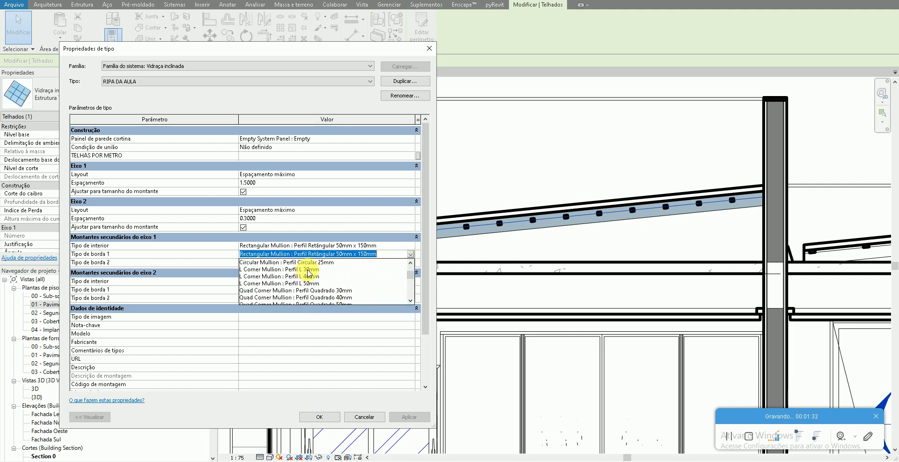
{"action": "left_click", "coordinate": [380, 245]}
{"action": "left_click", "coordinate": [411, 245]}
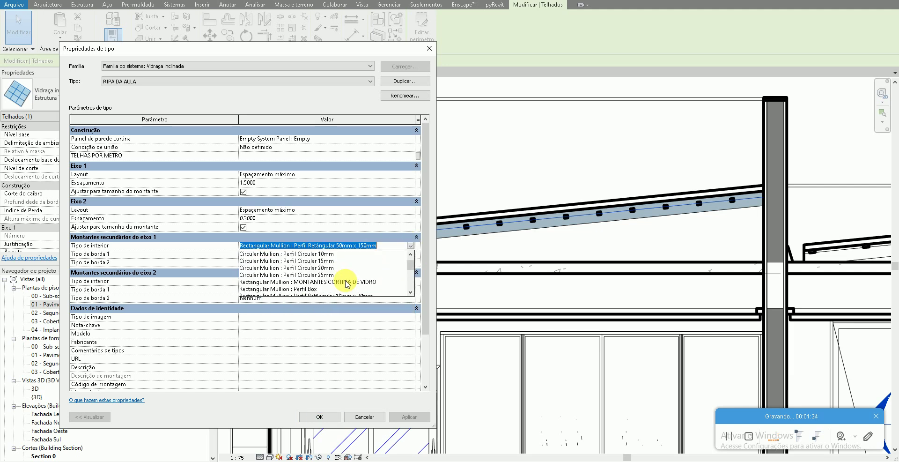
{"action": "left_click", "coordinate": [299, 253]}
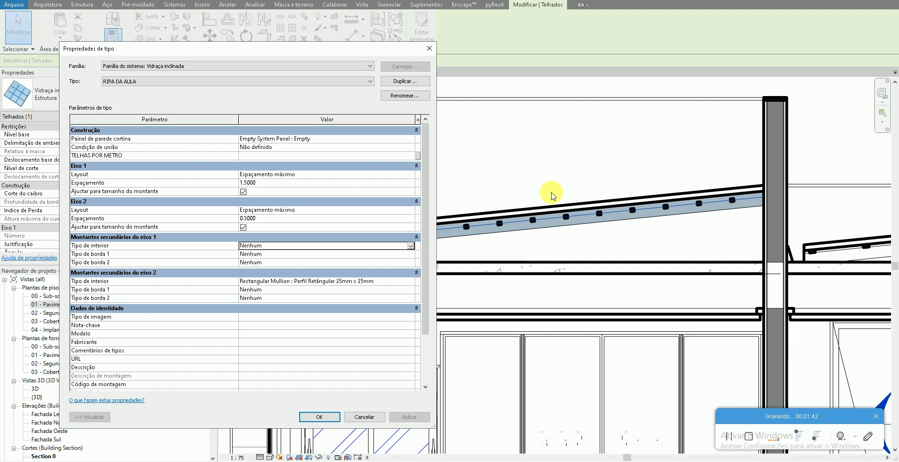
{"action": "left_click", "coordinate": [320, 417]}
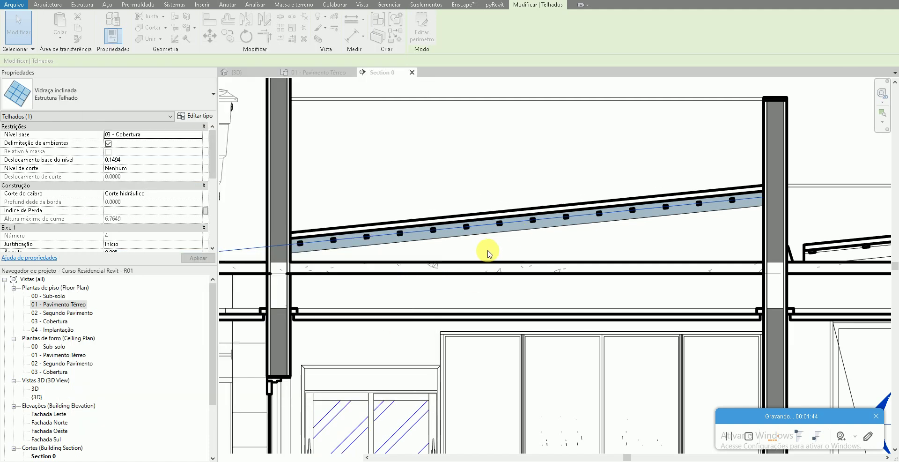
Step: Dismiss the warning, check the glazed roof in 3D, then zoom in on its purlins in Section 0
{"action": "left_click", "coordinate": [406, 263]}
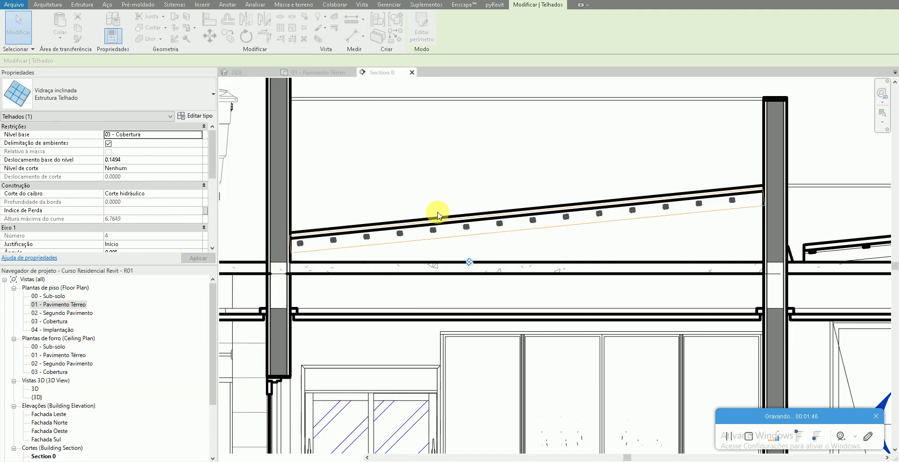
{"action": "key", "text": "Escape"}
{"action": "key", "text": "ctrl+Tab"}
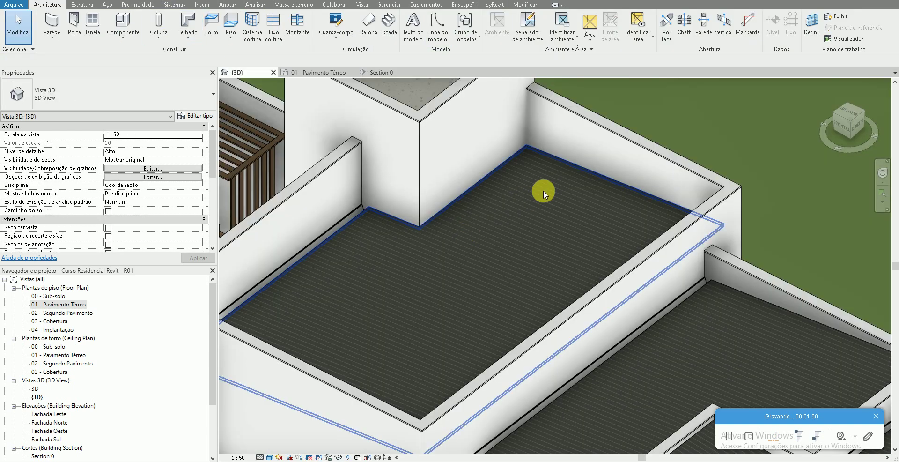
{"action": "left_click", "coordinate": [543, 190]}
{"action": "scroll", "coordinate": [538, 194], "scroll_direction": "up", "scroll_amount": 3}
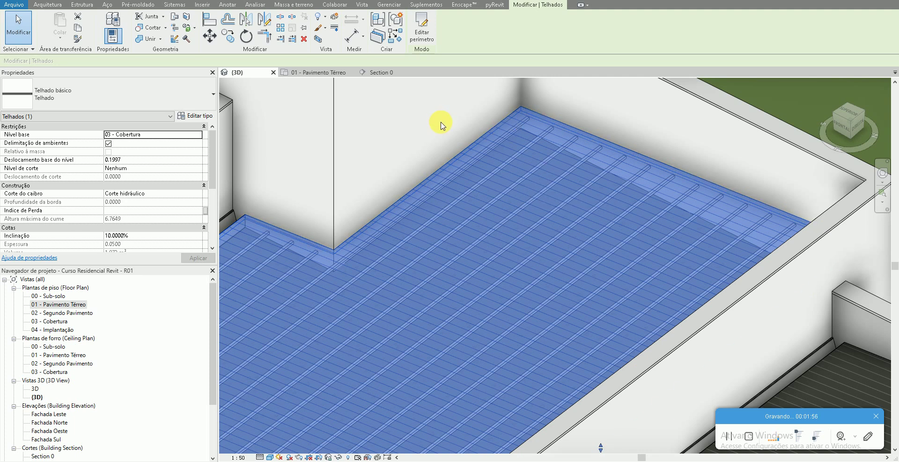
{"action": "mouse_move", "coordinate": [380, 72]}
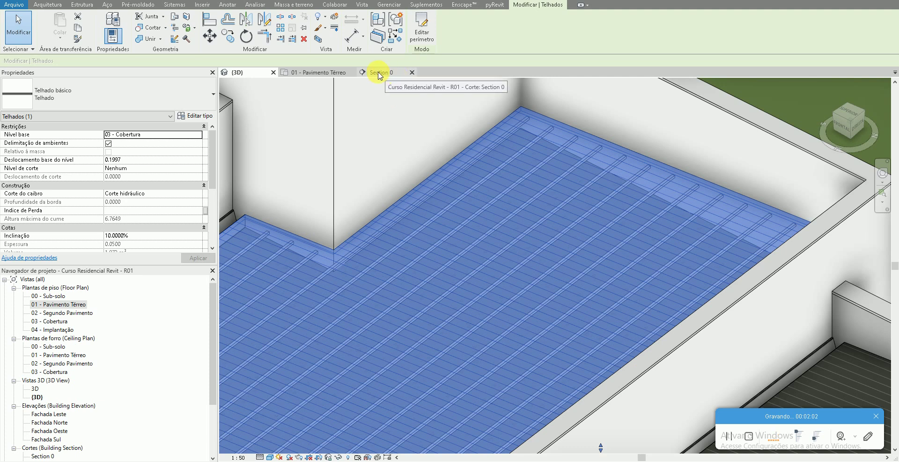
{"action": "left_click", "coordinate": [381, 73]}
{"action": "key", "text": "Escape"}
{"action": "scroll", "coordinate": [566, 218], "scroll_direction": "up", "scroll_amount": 5}
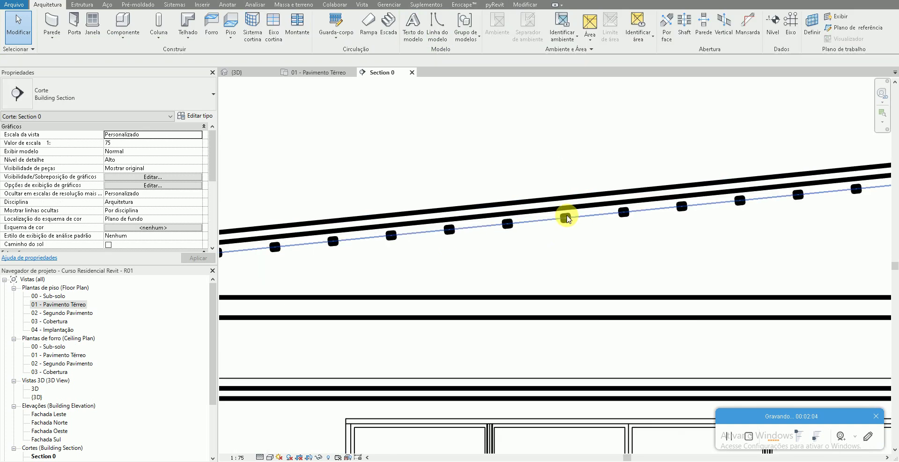
{"action": "scroll", "coordinate": [566, 218], "scroll_direction": "up", "scroll_amount": 2}
Step: Unpin a purlin and duplicate its mullion type as RIPA 5CM
{"action": "left_click", "coordinate": [566, 221]}
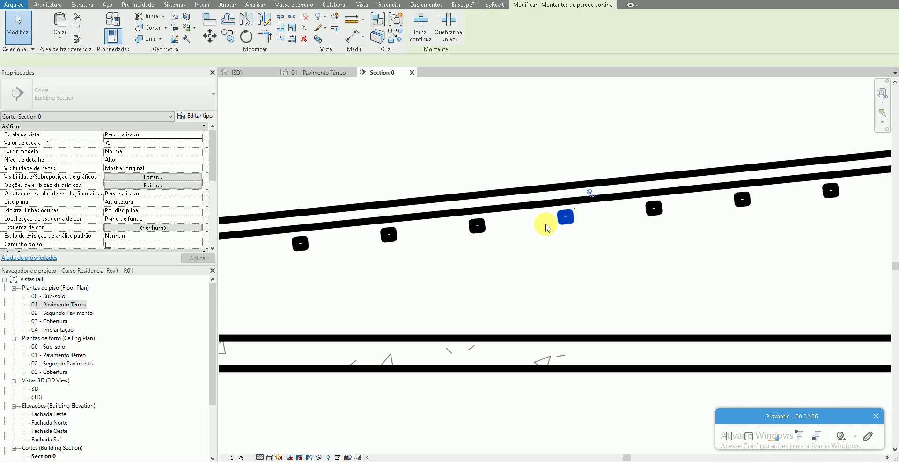
{"action": "left_click", "coordinate": [590, 192]}
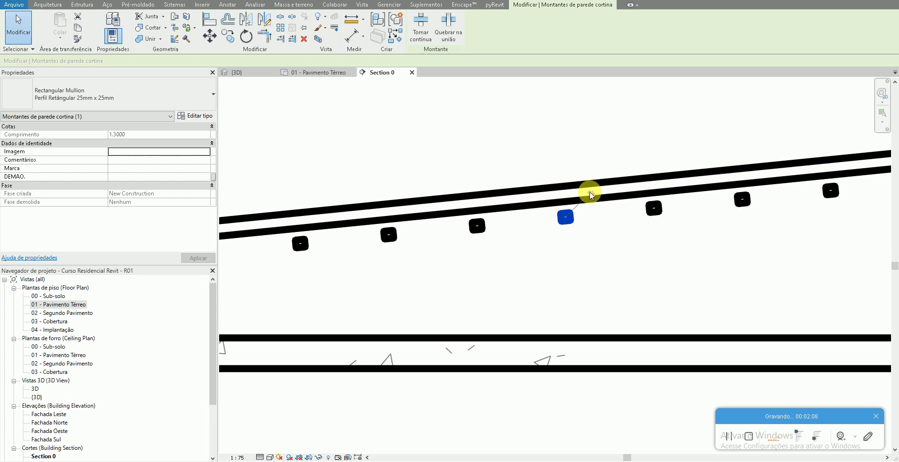
{"action": "left_click", "coordinate": [196, 116]}
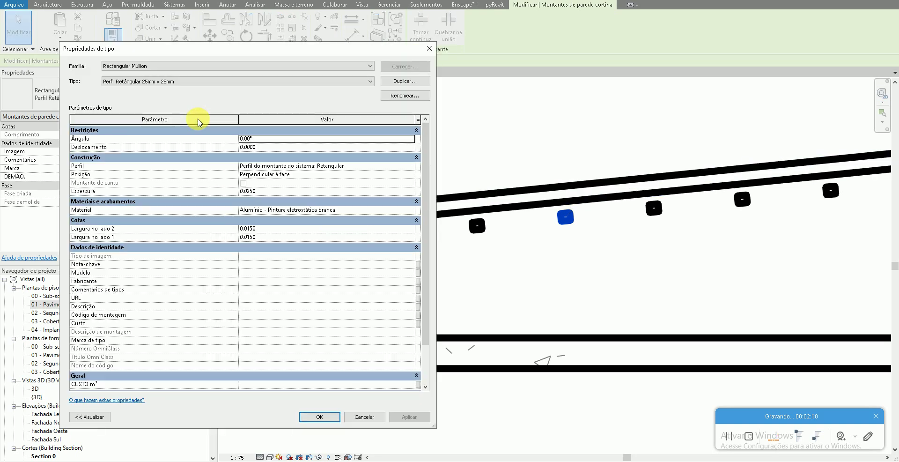
{"action": "left_click", "coordinate": [398, 83]}
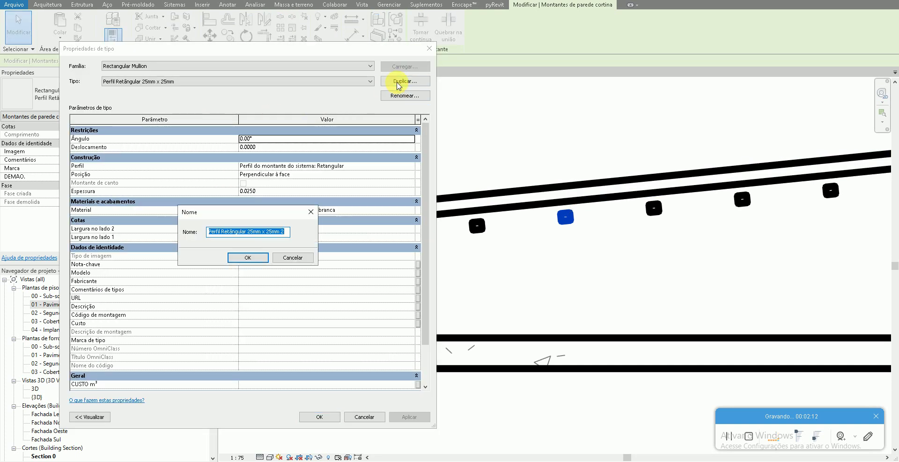
{"action": "type", "text": "ri"}
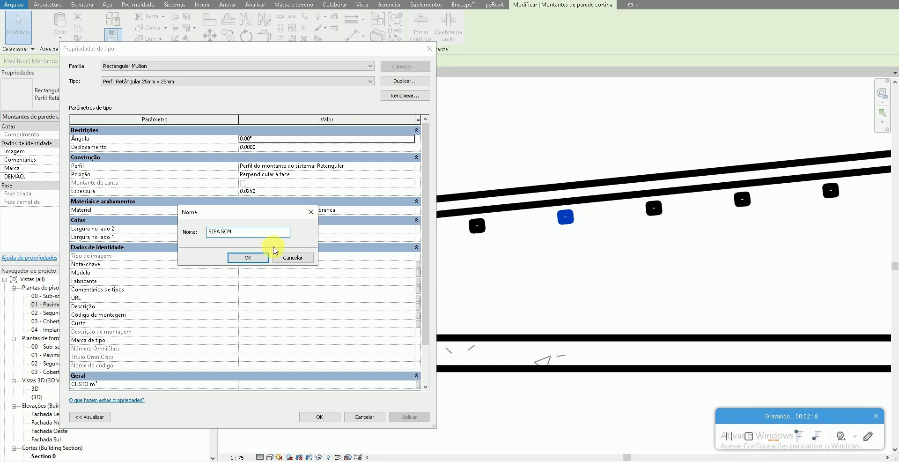
{"action": "left_click", "coordinate": [251, 257]}
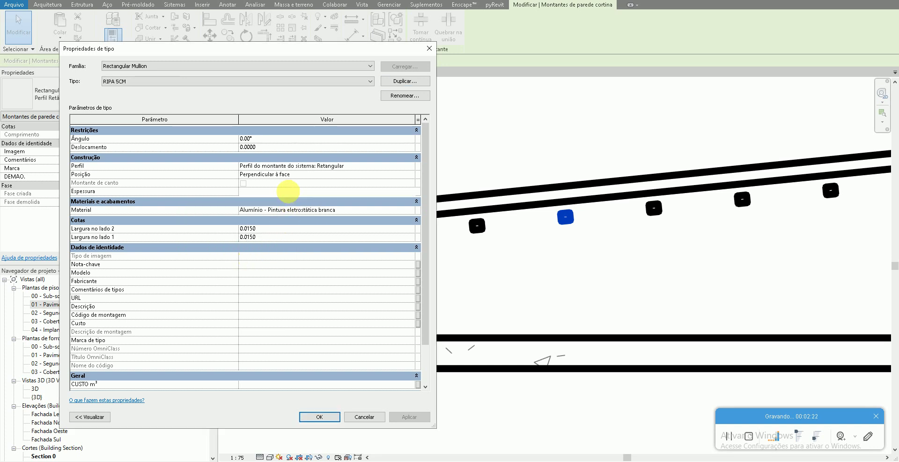
Step: Give RIPA 5CM a 0.0500 thickness and 0.0250 widths on both sides
{"action": "left_click", "coordinate": [291, 192]}
{"action": "type", "text": ".05"}
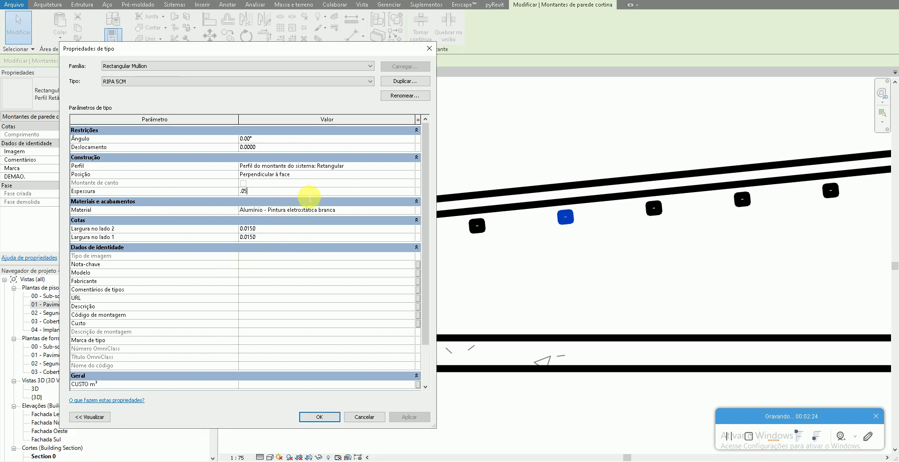
{"action": "left_click", "coordinate": [289, 228]}
{"action": "type", "text": ".025"}
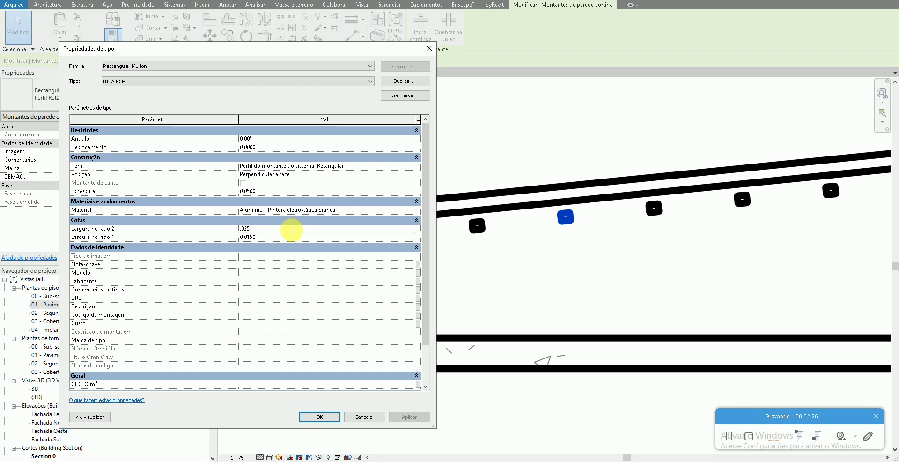
{"action": "left_click", "coordinate": [287, 237]}
{"action": "type", "text": ".025"}
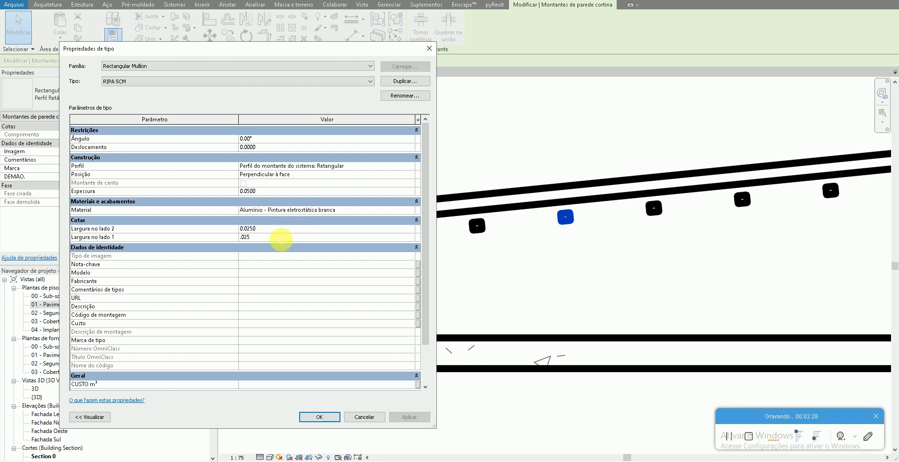
{"action": "left_click", "coordinate": [281, 230]}
{"action": "type", "text": ".1"}
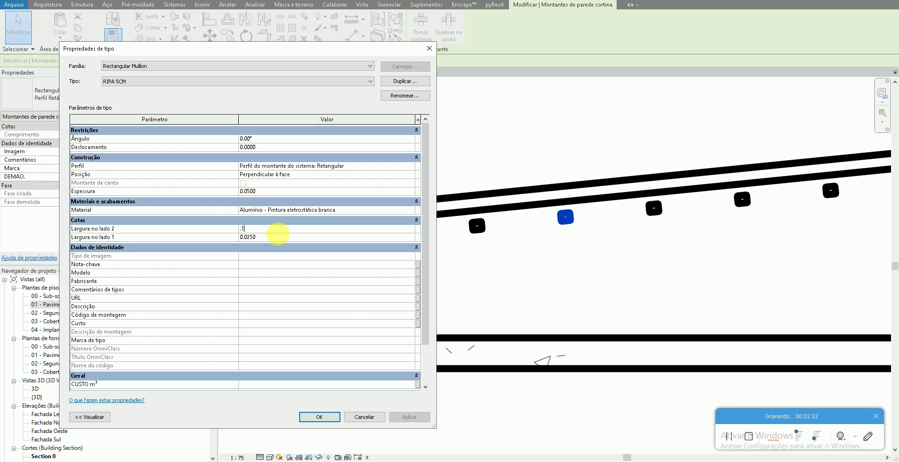
{"action": "left_click", "coordinate": [320, 416]}
{"action": "scroll", "coordinate": [553, 221], "scroll_direction": "up", "scroll_amount": 2}
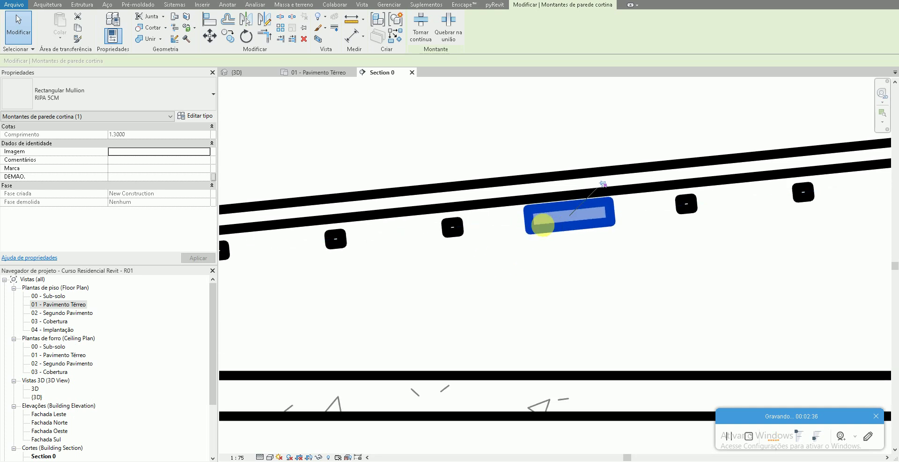
Step: Re-enter both side widths of RIPA 5CM as 0.0250 and apply them
{"action": "left_click", "coordinate": [195, 116]}
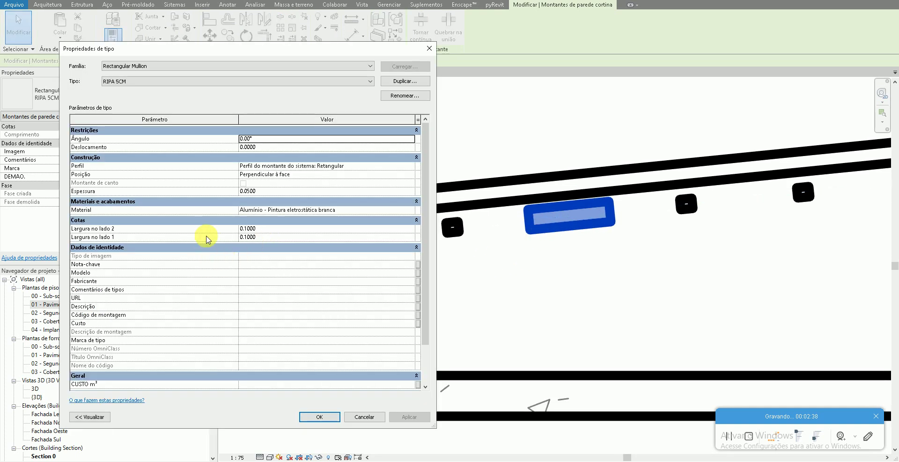
{"action": "left_click", "coordinate": [262, 229]}
{"action": "key", "text": "Tab"}
{"action": "key", "text": "shift+Tab"}
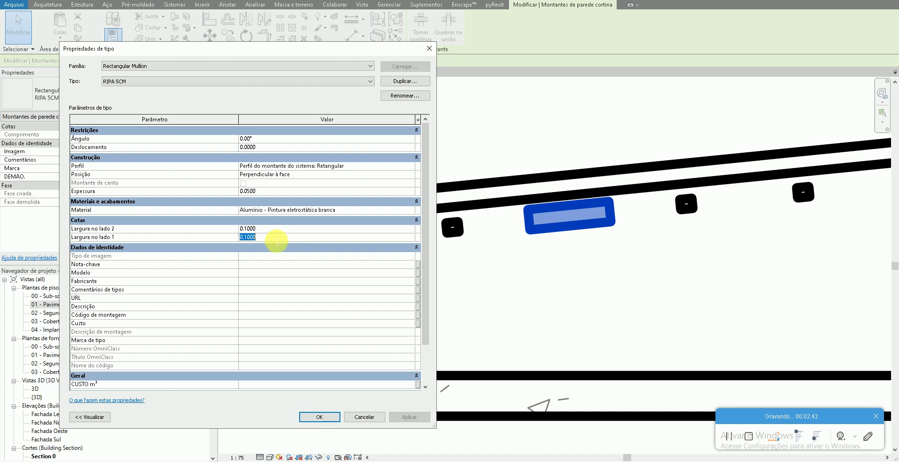
{"action": "type", "text": ".025"}
{"action": "left_click", "coordinate": [267, 228]}
{"action": "key", "text": "BackSpace"}
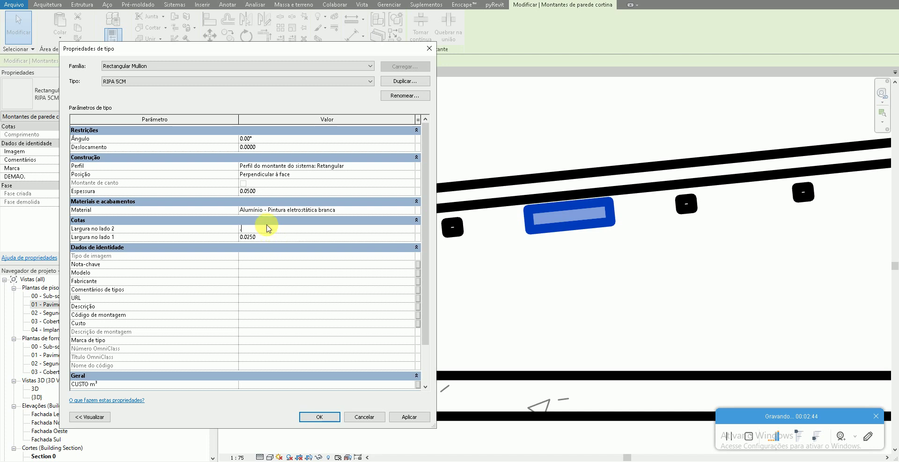
{"action": "left_click", "coordinate": [286, 236]}
{"action": "left_click", "coordinate": [409, 416]}
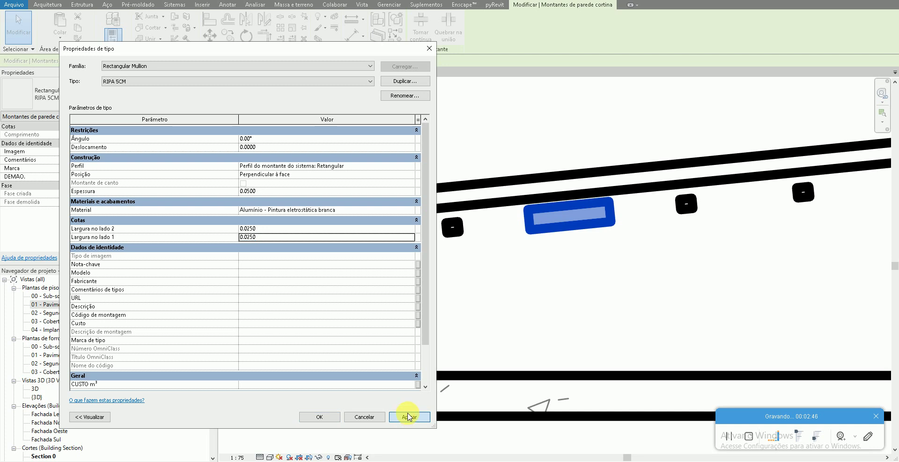
Step: Try a 0.0750 thickness, then settle on 0.0500 for a square purlin
{"action": "left_click", "coordinate": [265, 192]}
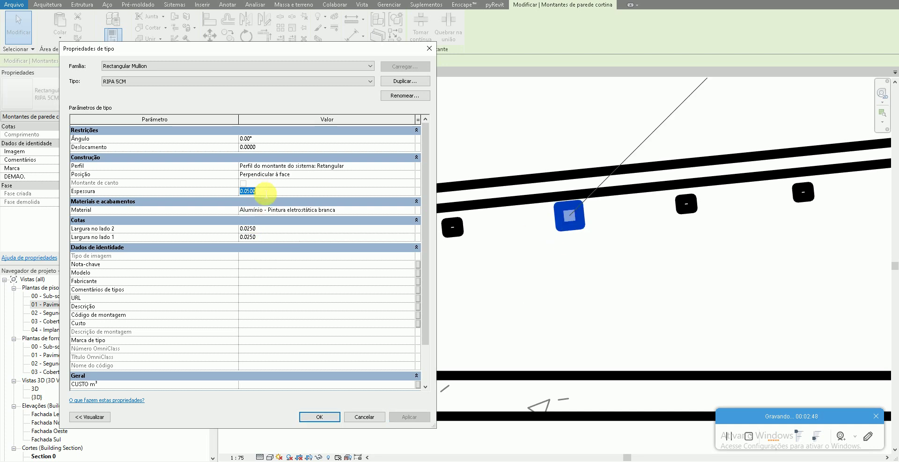
{"action": "type", "text": ".0"}
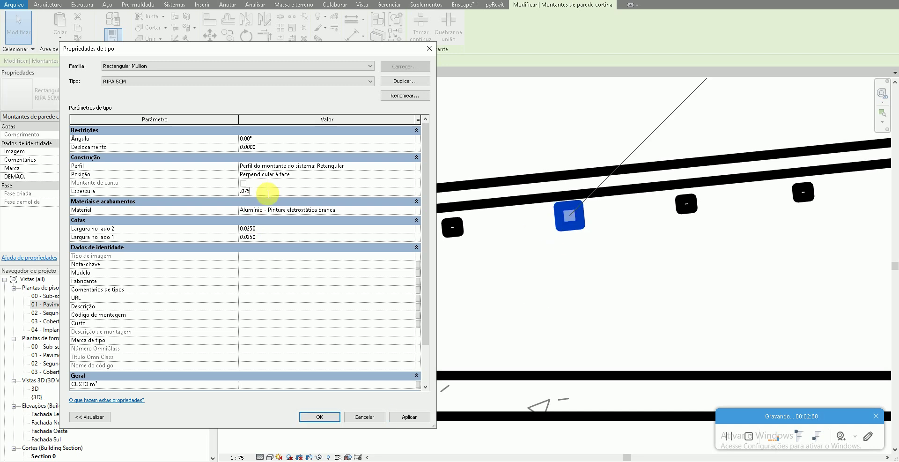
{"action": "left_click", "coordinate": [409, 416]}
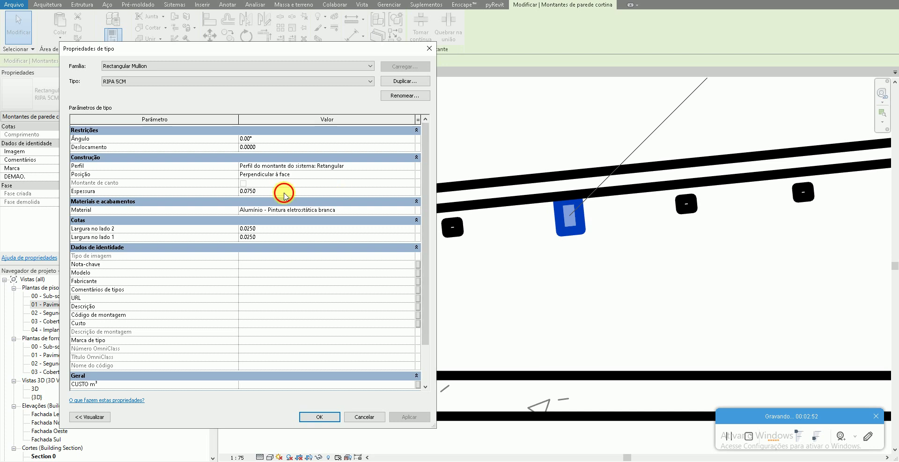
{"action": "left_click", "coordinate": [285, 192]}
{"action": "type", "text": "."}
{"action": "left_click", "coordinate": [409, 416]}
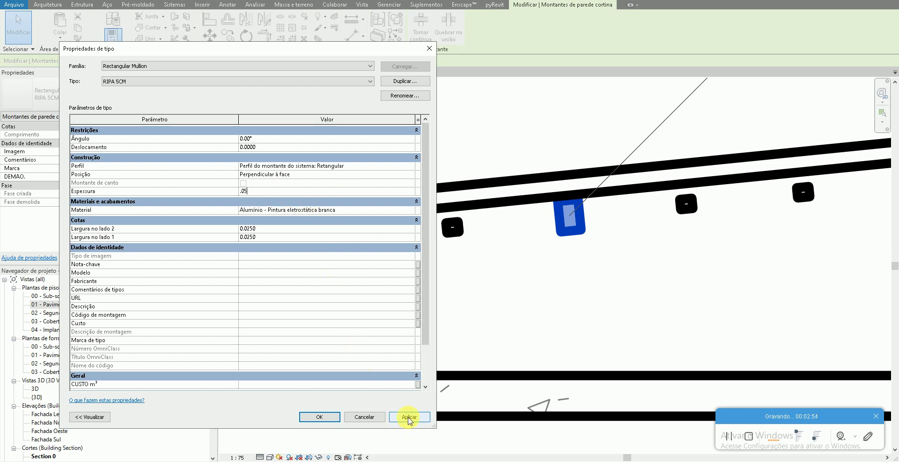
{"action": "left_click", "coordinate": [325, 418]}
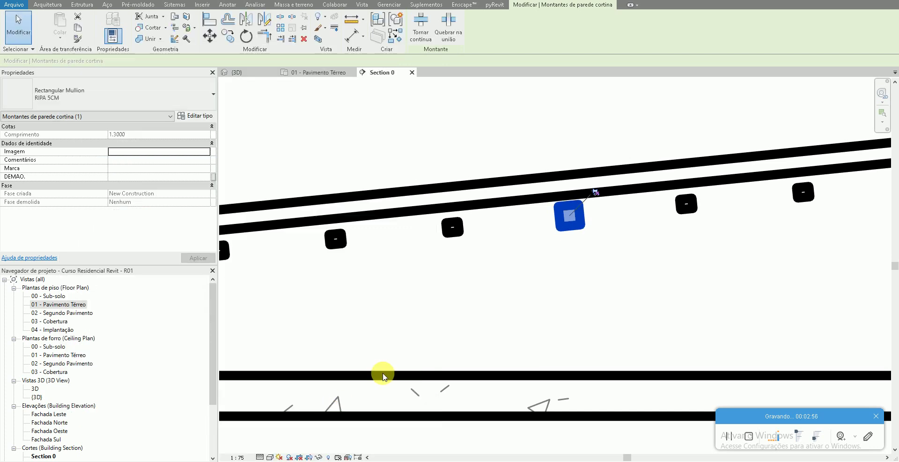
{"action": "left_click", "coordinate": [381, 370]}
{"action": "key", "text": "ctrl+Tab"}
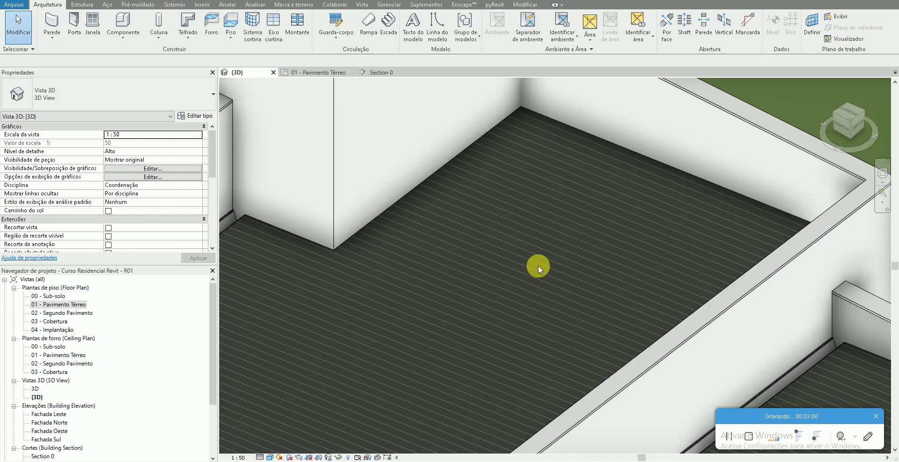
{"action": "left_click", "coordinate": [598, 160]}
{"action": "middle_click_drag", "start_coordinate": [598, 160], "coordinate": [602, 216], "text": "shift"}
{"action": "scroll", "coordinate": [602, 215], "scroll_direction": "up", "scroll_amount": 3}
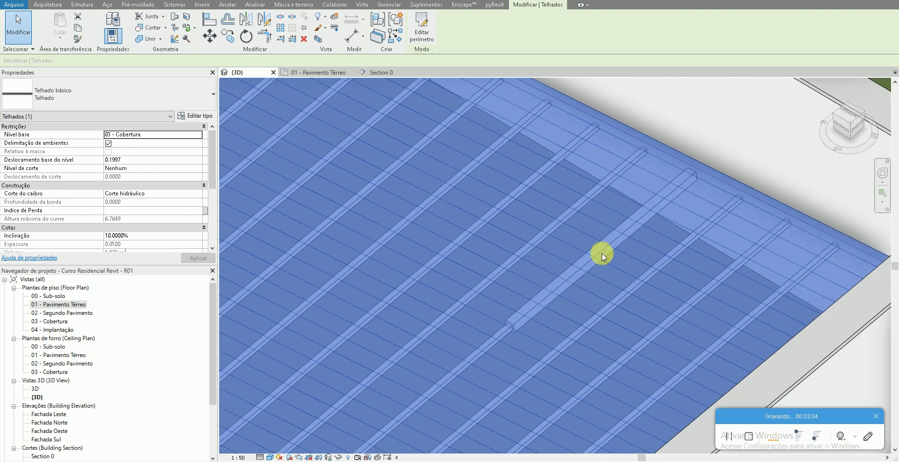
{"action": "left_click", "coordinate": [379, 72]}
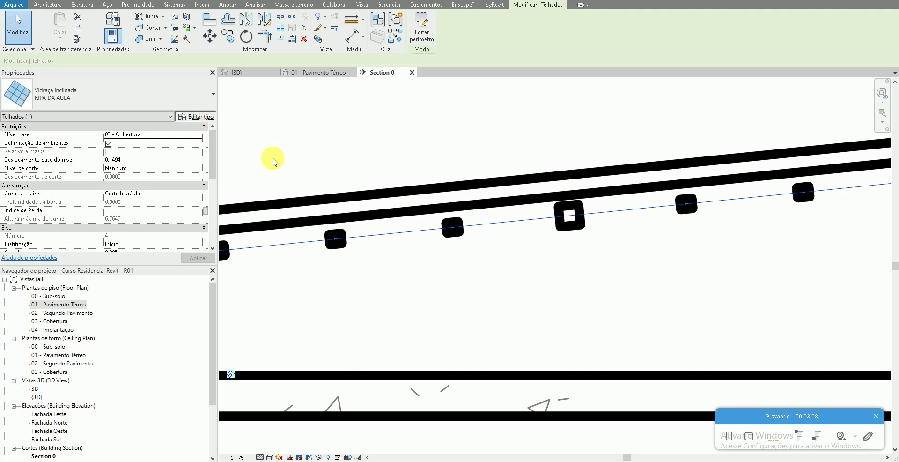
{"action": "key", "text": "Escape"}
{"action": "key", "text": "Escape"}
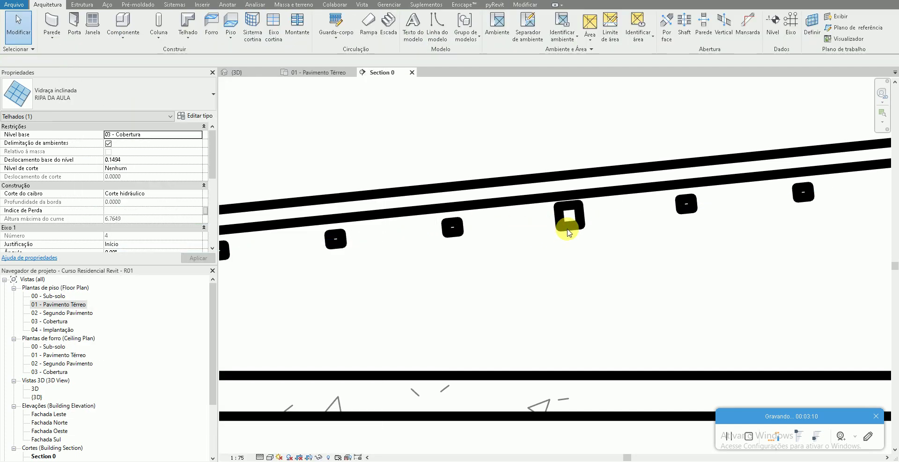
Step: Set the RIPA 5CM purlin type's material to Madeira and apply it
{"action": "left_click", "coordinate": [567, 230]}
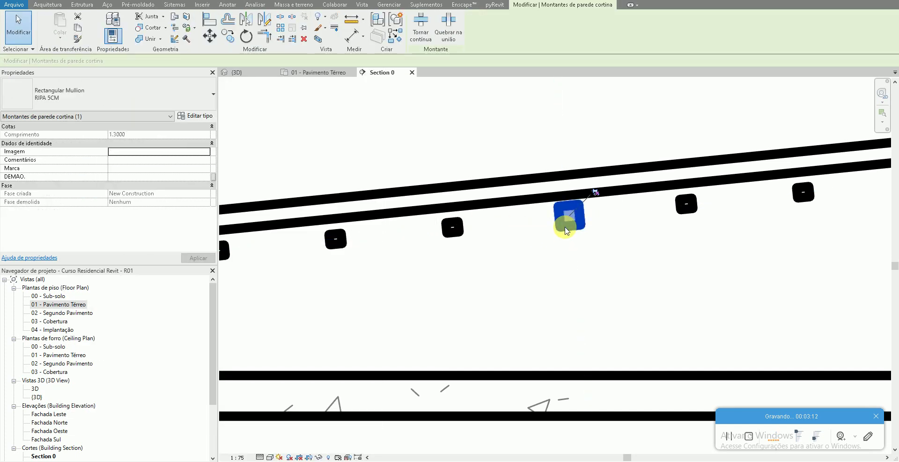
{"action": "left_click", "coordinate": [206, 115]}
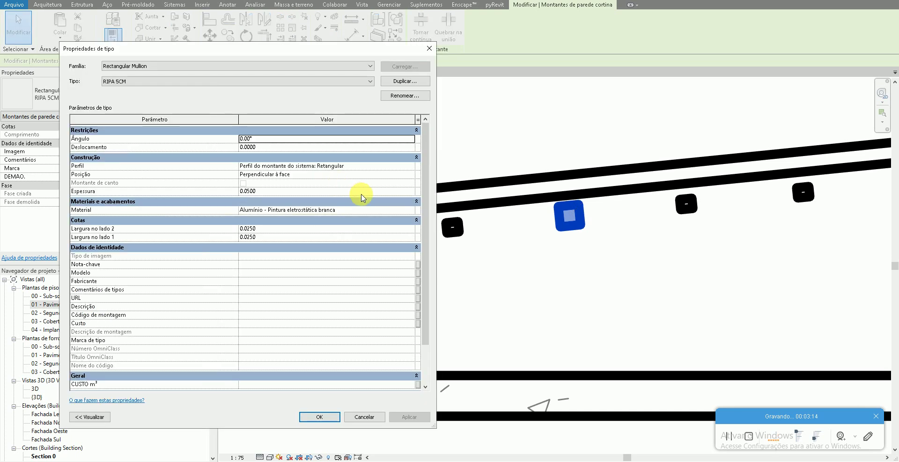
{"action": "left_click", "coordinate": [379, 210]}
{"action": "type", "text": "mA"}
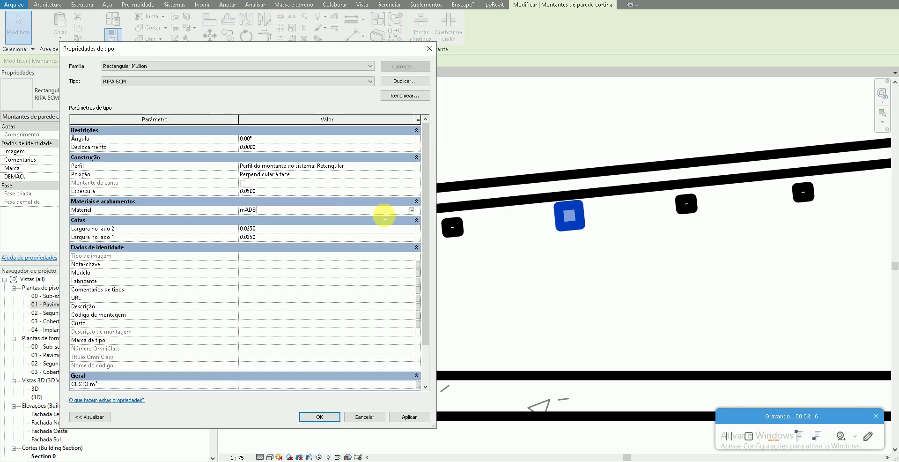
{"action": "left_click", "coordinate": [409, 417]}
Step: Check the roof in 3D, then select the sloped glazing in Section 0 showing the whole slope
{"action": "key", "text": "Escape"}
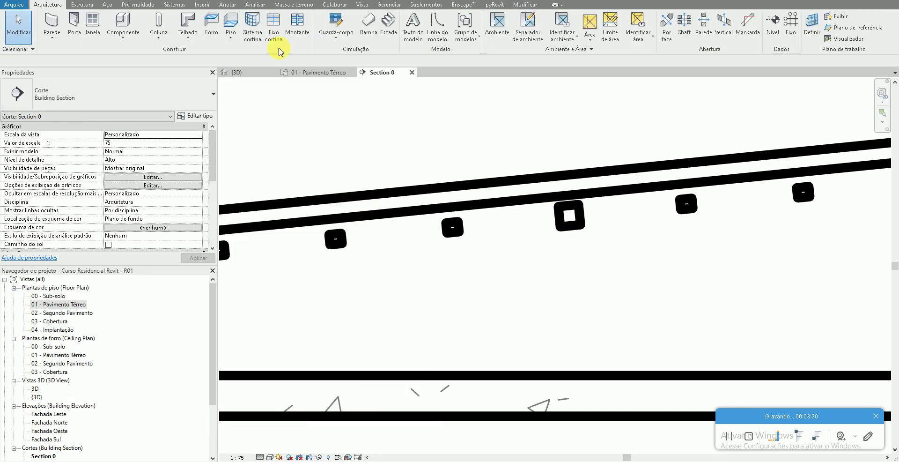
{"action": "left_click", "coordinate": [236, 73]}
{"action": "left_click", "coordinate": [488, 185]}
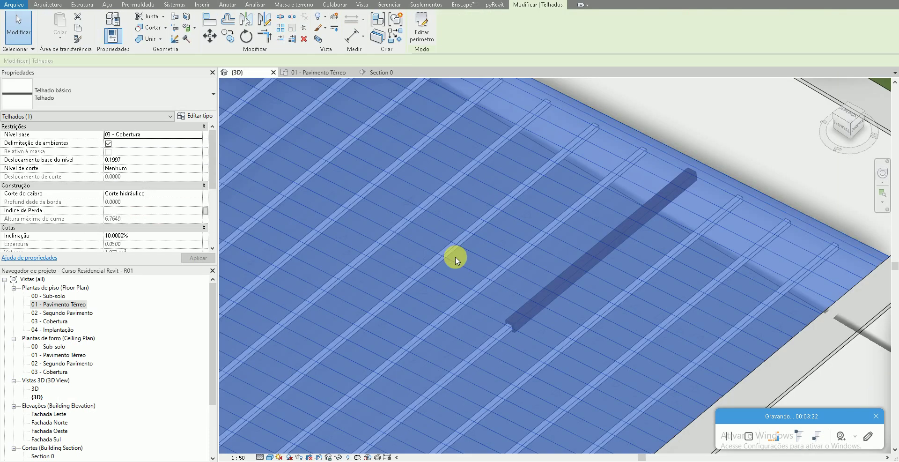
{"action": "left_click", "coordinate": [381, 72]}
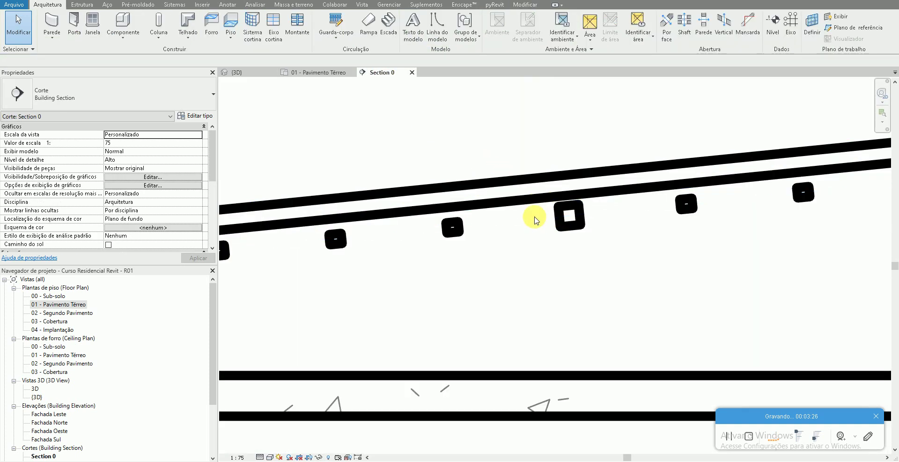
{"action": "left_click", "coordinate": [536, 219]}
{"action": "scroll", "coordinate": [533, 244], "scroll_direction": "down", "scroll_amount": 3}
{"action": "scroll", "coordinate": [509, 245], "scroll_direction": "down", "scroll_amount": 2}
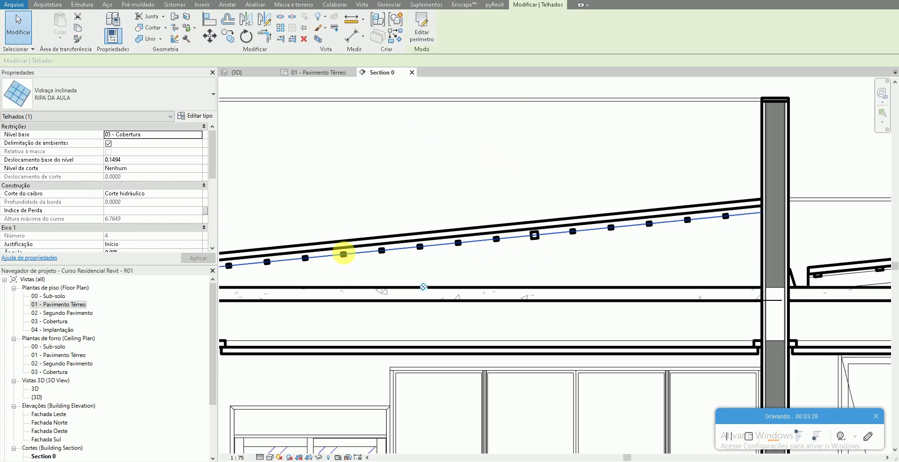
{"action": "middle_click_drag", "start_coordinate": [343, 253], "coordinate": [399, 237]}
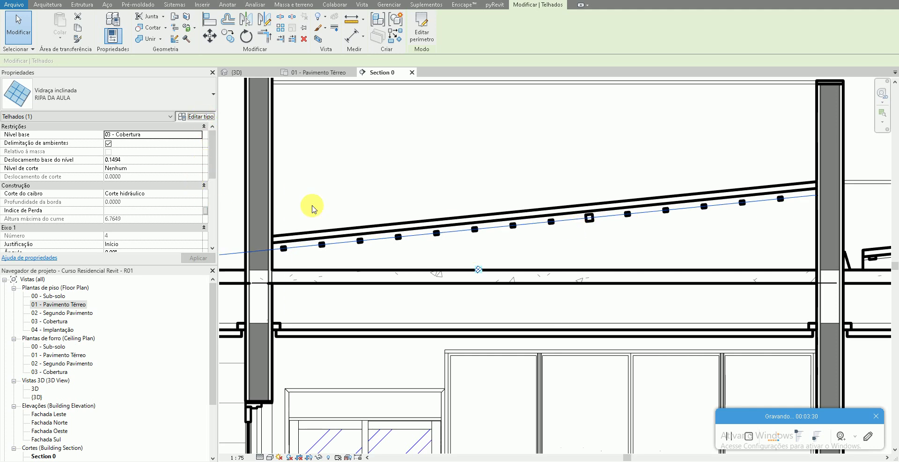
Step: Set the axis-2 interior, border 1 and border 2 mullions to Rectangular Mullion : RIPA 5CM
{"action": "left_click", "coordinate": [411, 282]}
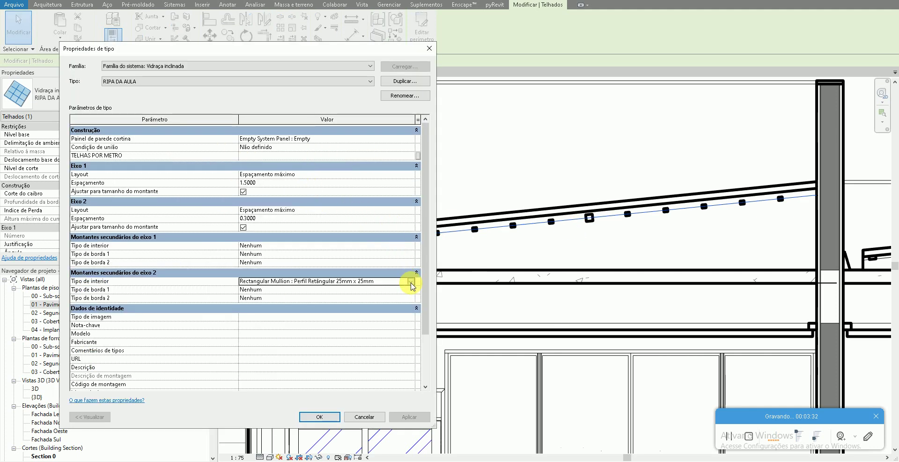
{"action": "left_click", "coordinate": [410, 281]}
{"action": "left_click", "coordinate": [315, 304]}
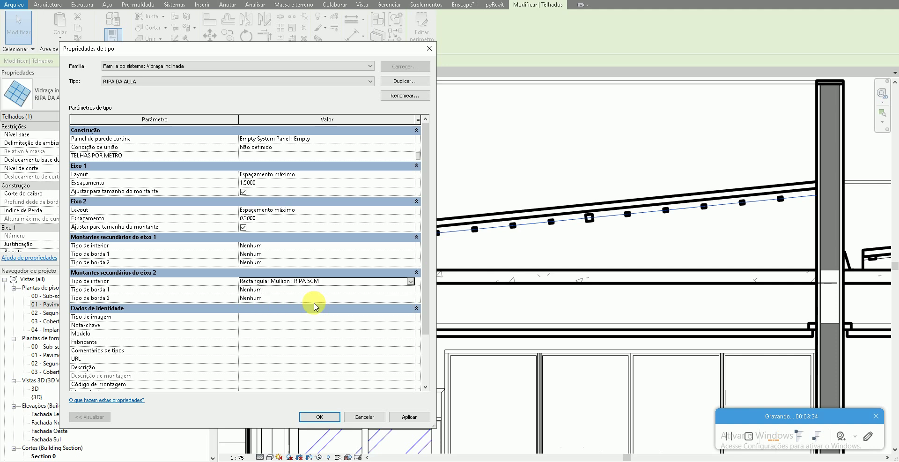
{"action": "left_click", "coordinate": [412, 289]}
{"action": "scroll", "coordinate": [372, 317], "scroll_direction": "down", "scroll_amount": 2}
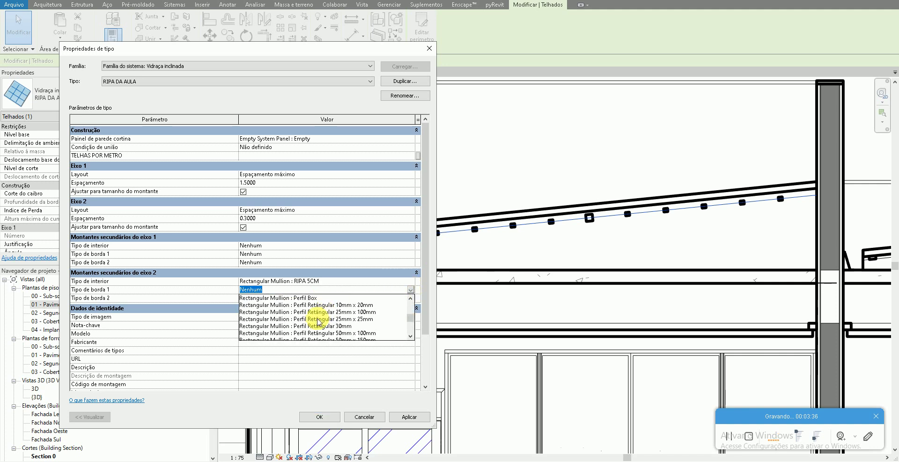
{"action": "scroll", "coordinate": [371, 327], "scroll_direction": "down", "scroll_amount": 2}
{"action": "scroll", "coordinate": [313, 321], "scroll_direction": "down", "scroll_amount": 2}
{"action": "scroll", "coordinate": [313, 326], "scroll_direction": "up", "scroll_amount": 2}
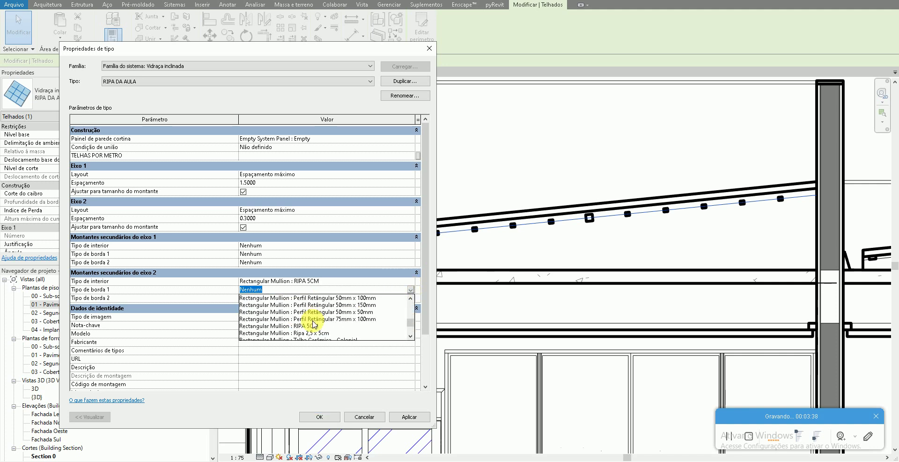
{"action": "left_click", "coordinate": [314, 326]}
{"action": "left_click", "coordinate": [411, 298]}
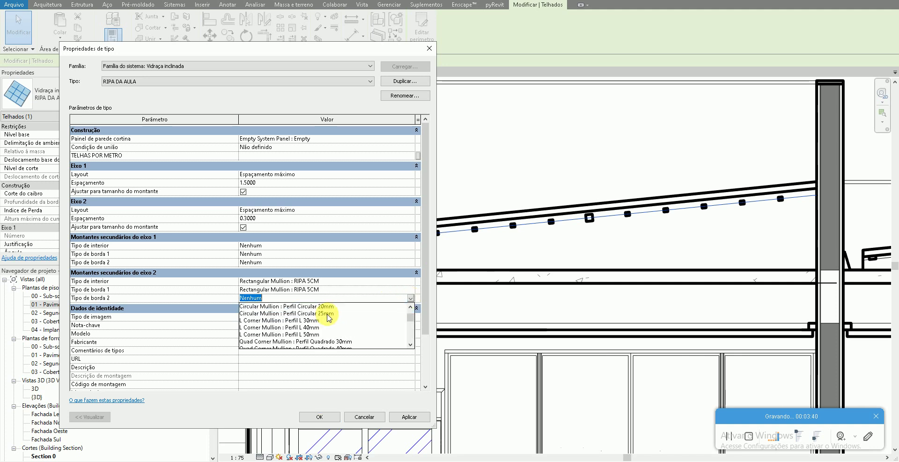
{"action": "scroll", "coordinate": [313, 327], "scroll_direction": "down", "scroll_amount": 1}
{"action": "scroll", "coordinate": [313, 330], "scroll_direction": "down", "scroll_amount": 1}
{"action": "scroll", "coordinate": [313, 328], "scroll_direction": "down", "scroll_amount": 1}
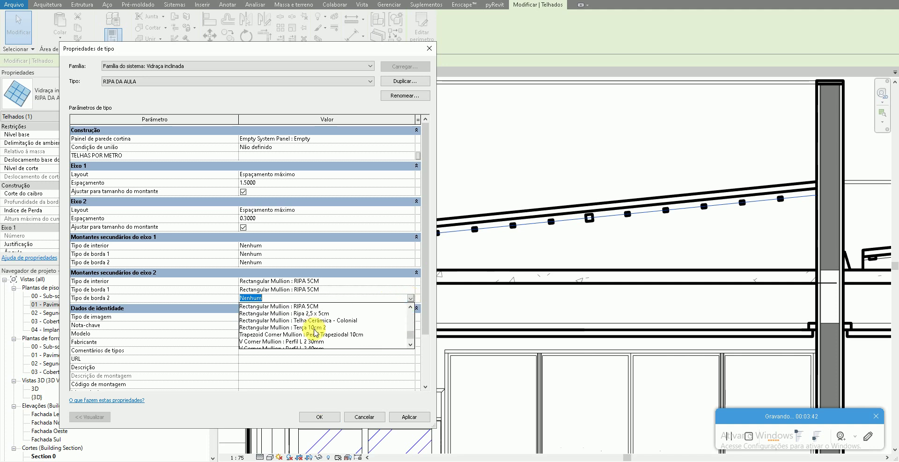
{"action": "left_click", "coordinate": [333, 306]}
Step: Confirm the mullion changes and inspect the new purlins under the roof in the 3D view
{"action": "key", "text": "Return"}
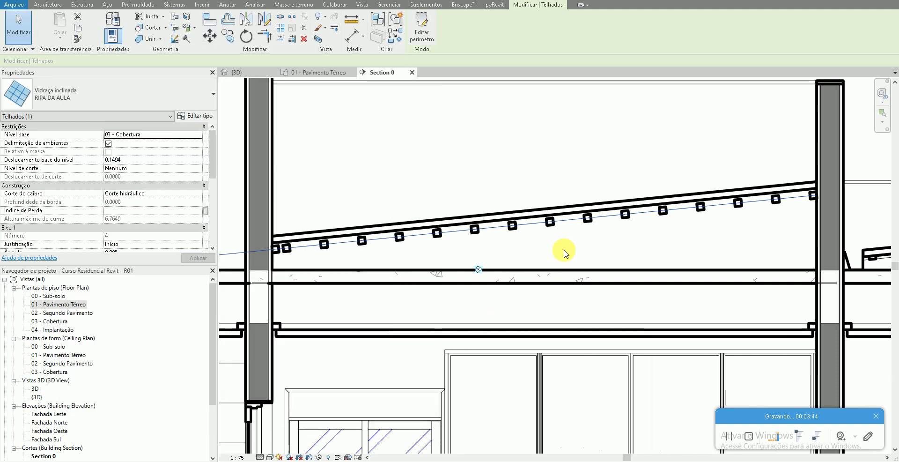
{"action": "left_click", "coordinate": [564, 249]}
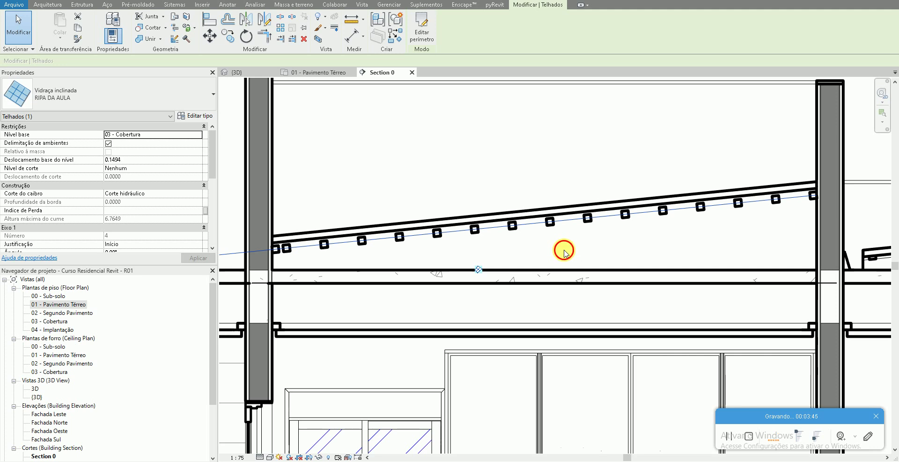
{"action": "left_click", "coordinate": [323, 245]}
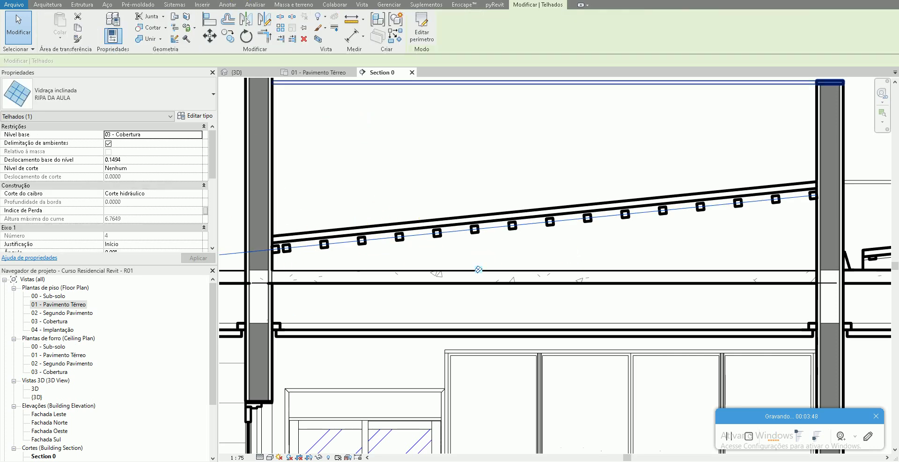
{"action": "key", "text": "ctrl+Tab"}
{"action": "left_click", "coordinate": [491, 224]}
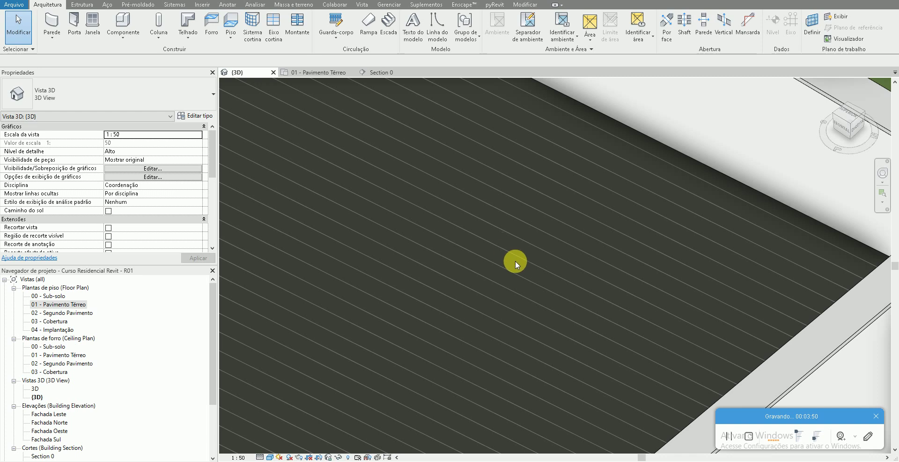
{"action": "scroll", "coordinate": [515, 260], "scroll_direction": "down", "scroll_amount": 3}
{"action": "scroll", "coordinate": [530, 257], "scroll_direction": "up", "scroll_amount": 2}
{"action": "left_click", "coordinate": [552, 199]}
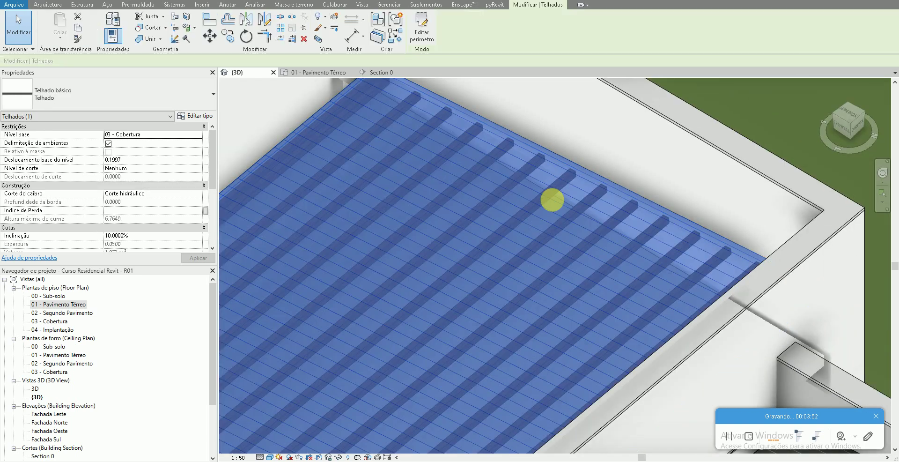
Step: Back in Section 0, reopen the RIPA DA AULA sloped glazing's type properties
{"action": "left_click", "coordinate": [373, 73]}
{"action": "left_click", "coordinate": [490, 228]}
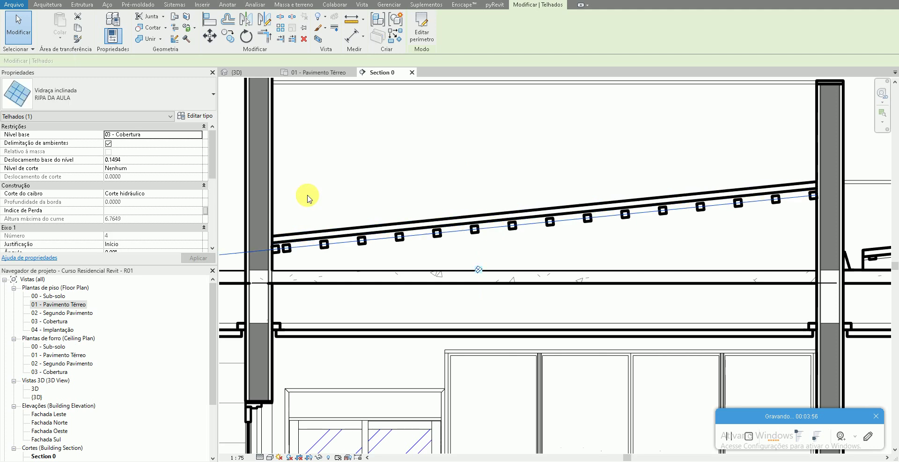
{"action": "left_click", "coordinate": [199, 117]}
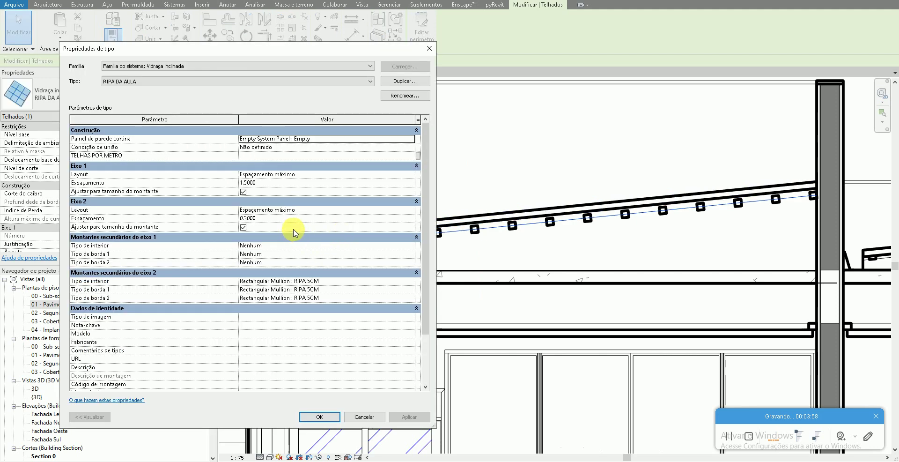
Step: Set Eixo 1 layout to Nenhum and Eixo 2 spacing to 0.6000, deleting the orphaned grid lines
{"action": "left_click", "coordinate": [414, 175]}
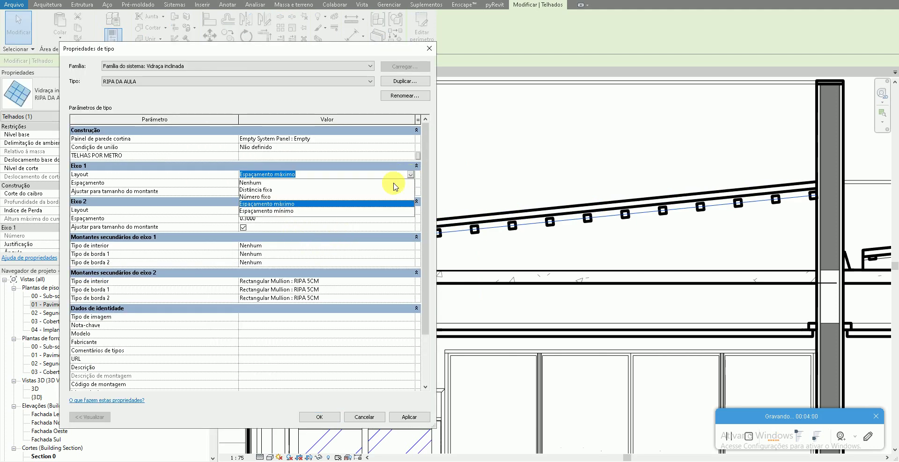
{"action": "left_click", "coordinate": [267, 182]}
{"action": "left_click", "coordinate": [283, 218]}
{"action": "double_click", "coordinate": [283, 218]}
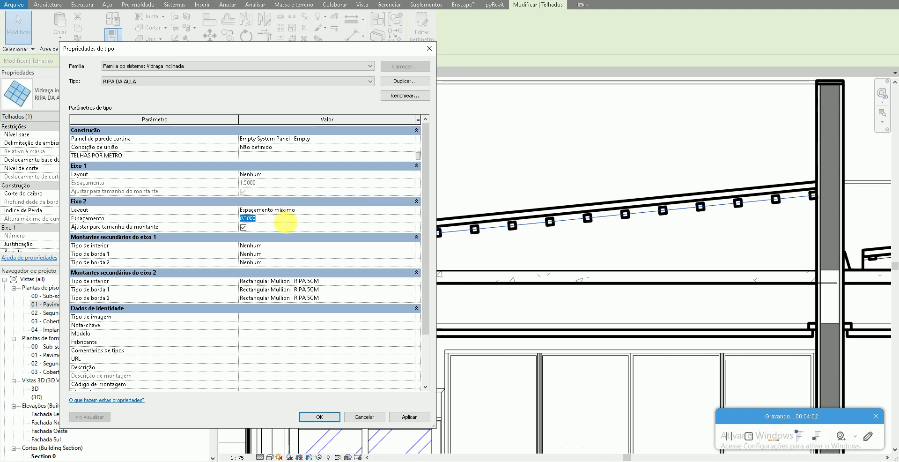
{"action": "type", "text": "0.6000"}
{"action": "left_click", "coordinate": [409, 422]}
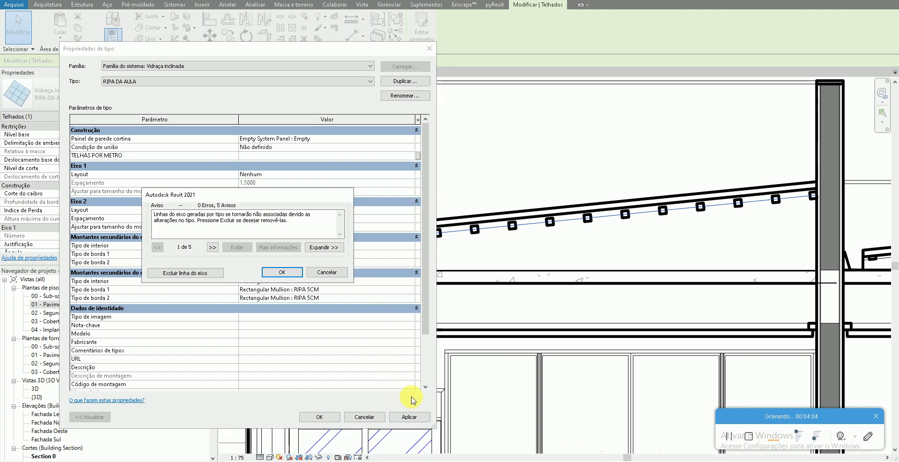
{"action": "left_click", "coordinate": [216, 275]}
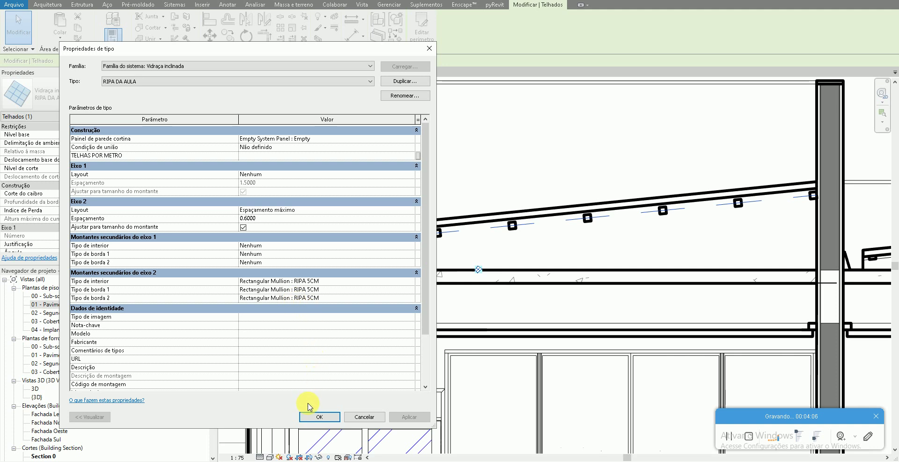
{"action": "left_click", "coordinate": [319, 417]}
{"action": "scroll", "coordinate": [299, 248], "scroll_direction": "up", "scroll_amount": 1}
Step: Check the wider-spaced purlins under the roof in the section and the 3D view
{"action": "scroll", "coordinate": [402, 234], "scroll_direction": "down", "scroll_amount": 2}
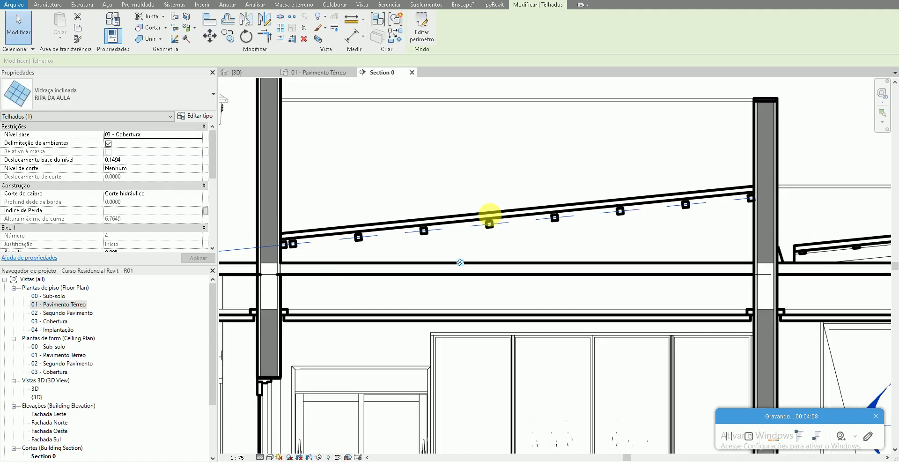
{"action": "scroll", "coordinate": [301, 237], "scroll_direction": "up", "scroll_amount": 1}
{"action": "scroll", "coordinate": [285, 247], "scroll_direction": "down", "scroll_amount": 1}
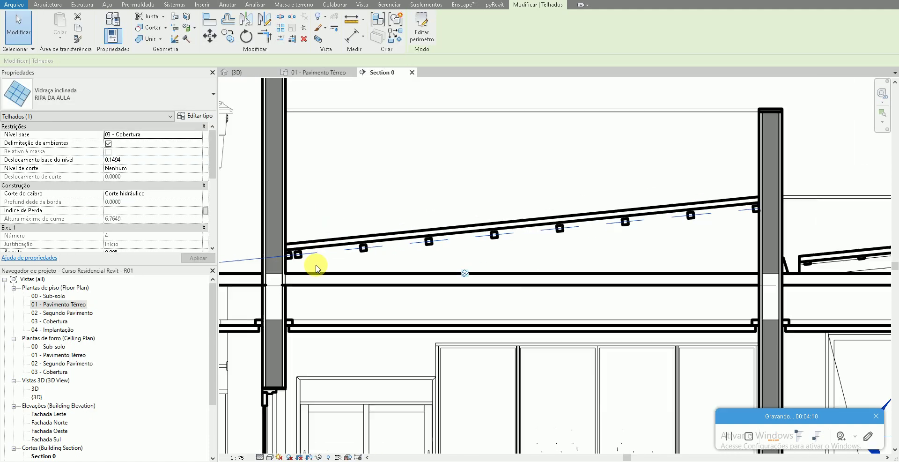
{"action": "scroll", "coordinate": [300, 264], "scroll_direction": "down", "scroll_amount": 1}
{"action": "scroll", "coordinate": [321, 260], "scroll_direction": "down", "scroll_amount": 2}
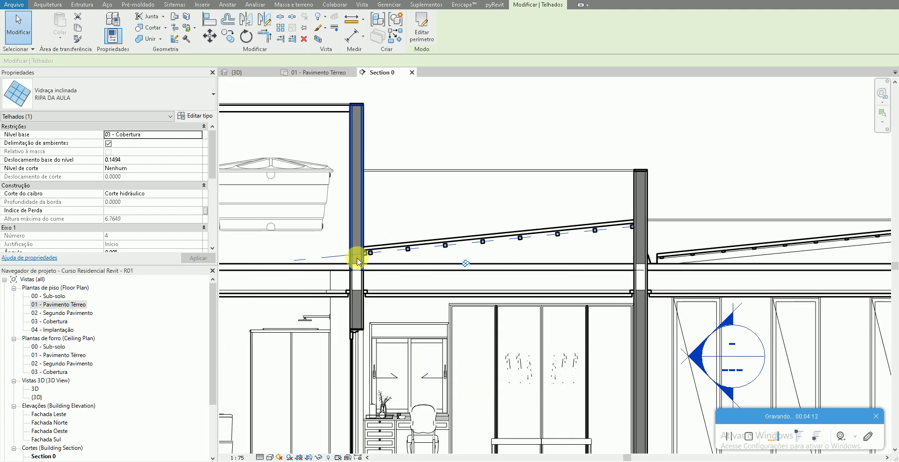
{"action": "left_click", "coordinate": [178, 2]}
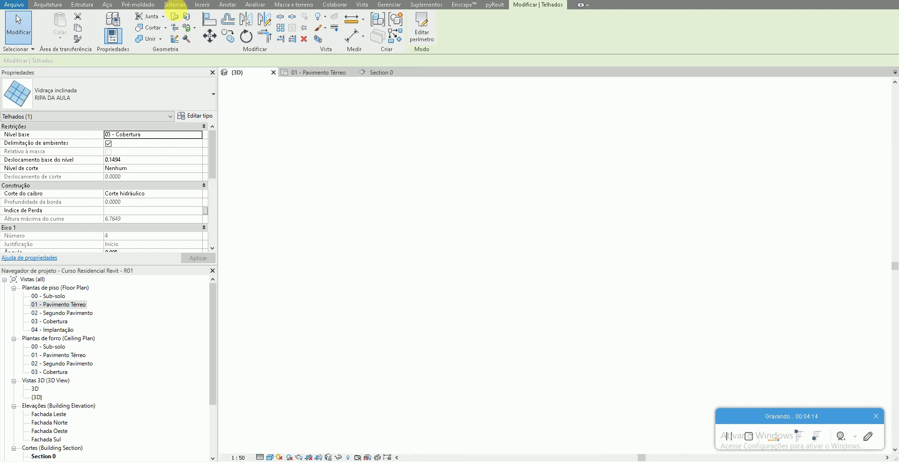
{"action": "scroll", "coordinate": [450, 221], "scroll_direction": "down", "scroll_amount": 2}
{"action": "scroll", "coordinate": [431, 234], "scroll_direction": "down", "scroll_amount": 2}
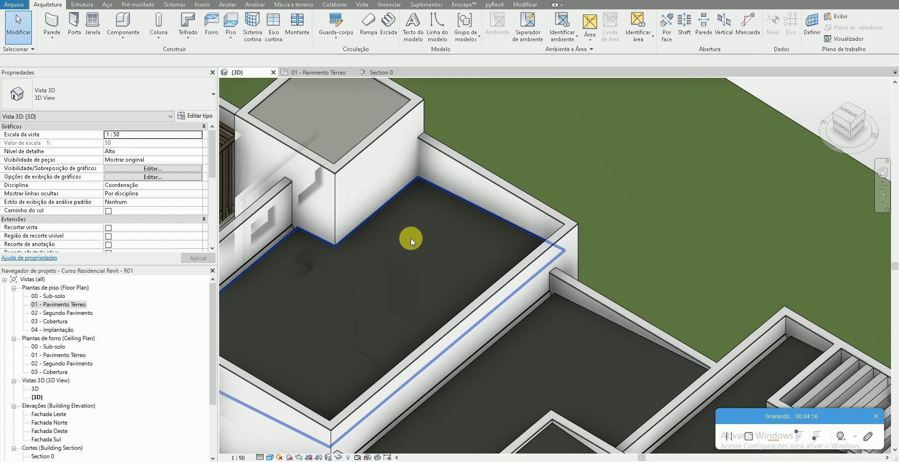
{"action": "scroll", "coordinate": [411, 237], "scroll_direction": "up", "scroll_amount": 2}
{"action": "left_click", "coordinate": [328, 247]}
{"action": "scroll", "coordinate": [328, 247], "scroll_direction": "up", "scroll_amount": 2}
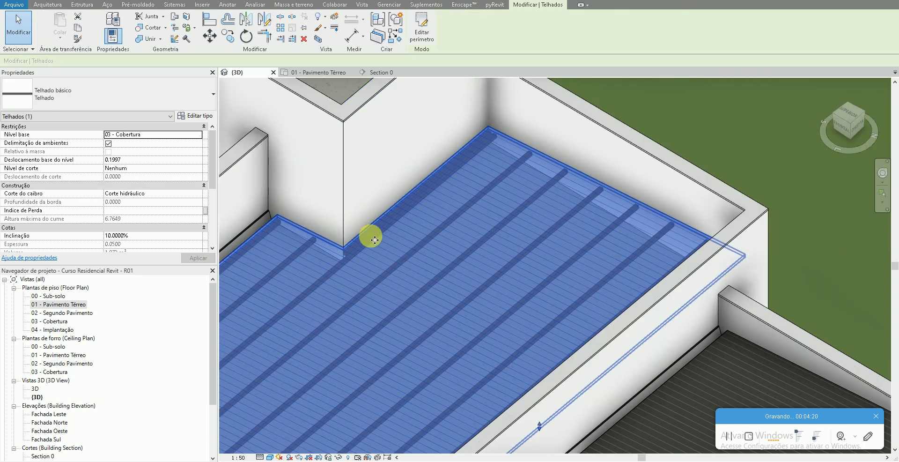
{"action": "scroll", "coordinate": [435, 207], "scroll_direction": "down", "scroll_amount": 2}
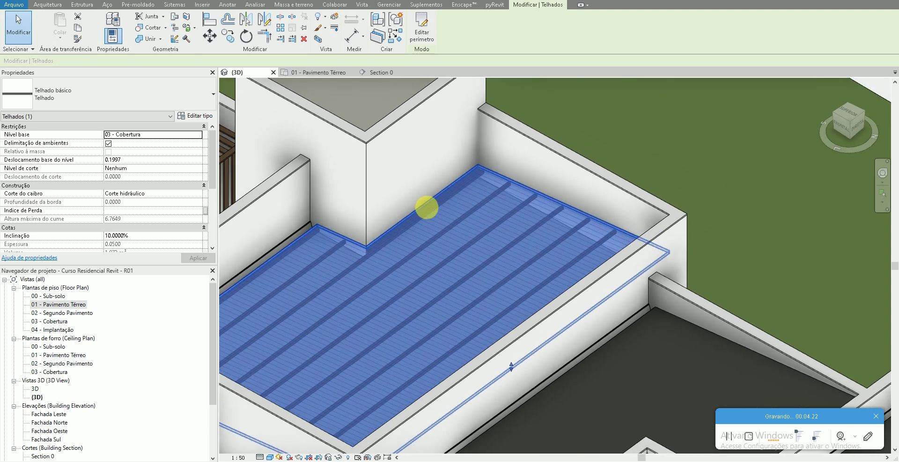
Step: In Section 0, drag the sloped glazing's end so its battens sit directly under the roof
{"action": "left_click", "coordinate": [396, 76]}
{"action": "scroll", "coordinate": [363, 253], "scroll_direction": "up", "scroll_amount": 3}
{"action": "left_click", "coordinate": [361, 256]}
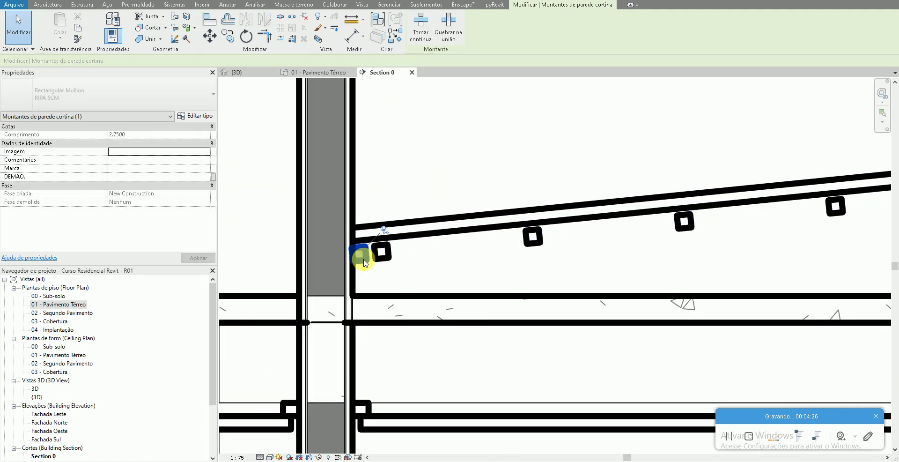
{"action": "key", "text": "Escape"}
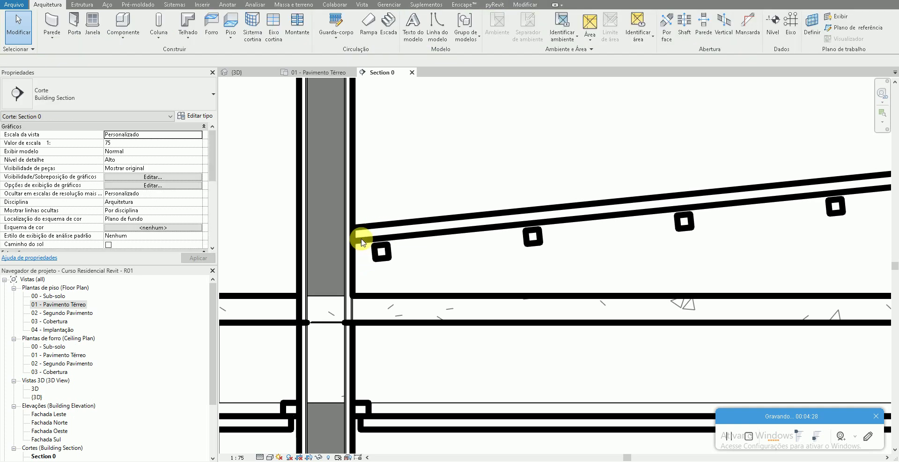
{"action": "scroll", "coordinate": [405, 202], "scroll_direction": "down", "scroll_amount": 2}
{"action": "scroll", "coordinate": [419, 184], "scroll_direction": "down", "scroll_amount": 2}
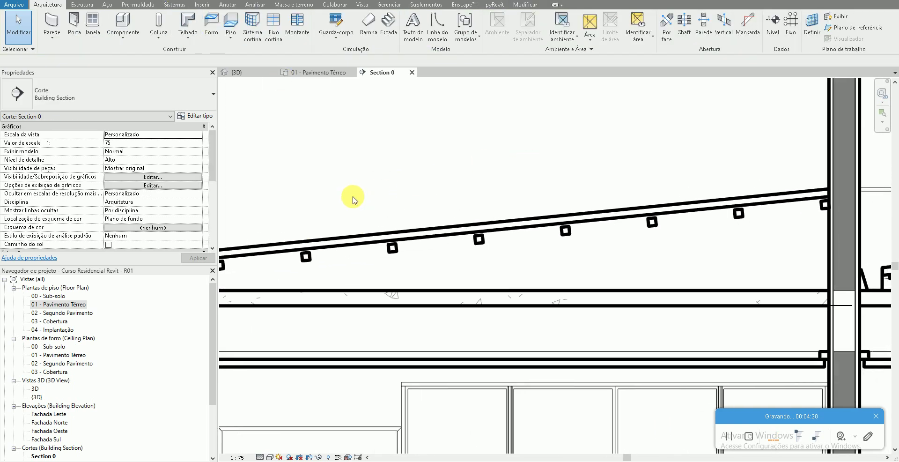
{"action": "scroll", "coordinate": [351, 196], "scroll_direction": "down", "scroll_amount": 1}
{"action": "left_click", "coordinate": [659, 202]}
{"action": "scroll", "coordinate": [646, 199], "scroll_direction": "up", "scroll_amount": 2}
{"action": "scroll", "coordinate": [627, 193], "scroll_direction": "up", "scroll_amount": 2}
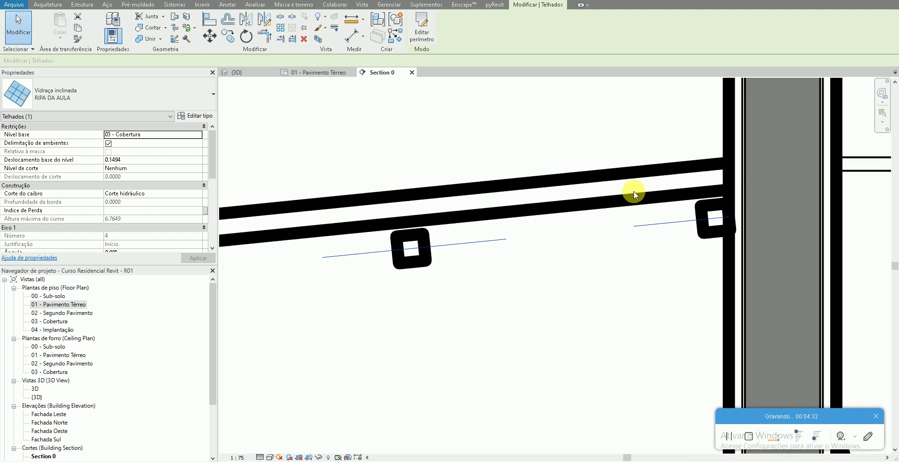
{"action": "left_click_drag", "start_coordinate": [701, 206], "coordinate": [697, 192]}
{"action": "scroll", "coordinate": [702, 196], "scroll_direction": "up", "scroll_amount": 1}
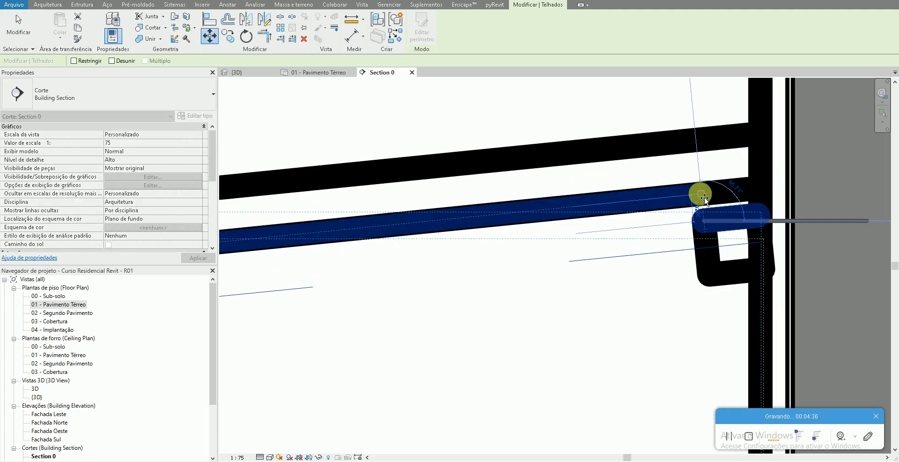
{"action": "scroll", "coordinate": [645, 241], "scroll_direction": "down", "scroll_amount": 2}
{"action": "left_click", "coordinate": [646, 241]}
Step: Return to the 3D view to see the realigned glazing beneath the roof
{"action": "scroll", "coordinate": [644, 250], "scroll_direction": "down", "scroll_amount": 1}
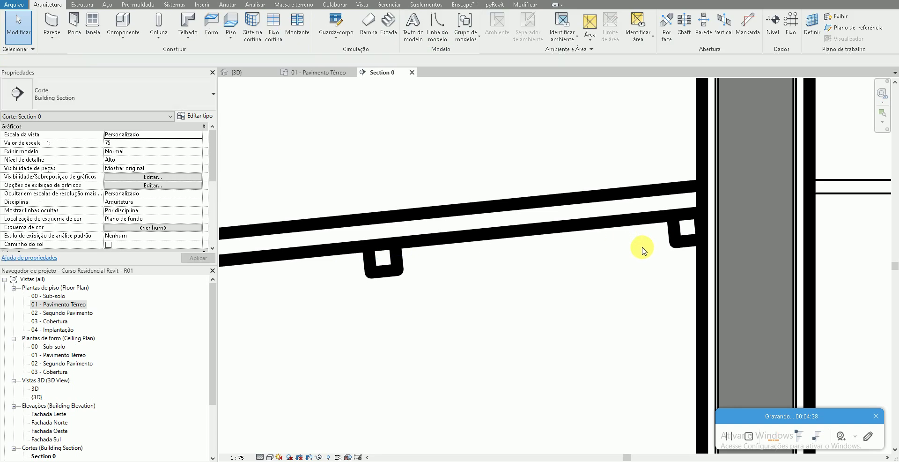
{"action": "scroll", "coordinate": [757, 237], "scroll_direction": "down", "scroll_amount": 1}
{"action": "scroll", "coordinate": [688, 252], "scroll_direction": "down", "scroll_amount": 1}
{"action": "scroll", "coordinate": [644, 266], "scroll_direction": "down", "scroll_amount": 1}
{"action": "scroll", "coordinate": [716, 273], "scroll_direction": "down", "scroll_amount": 1}
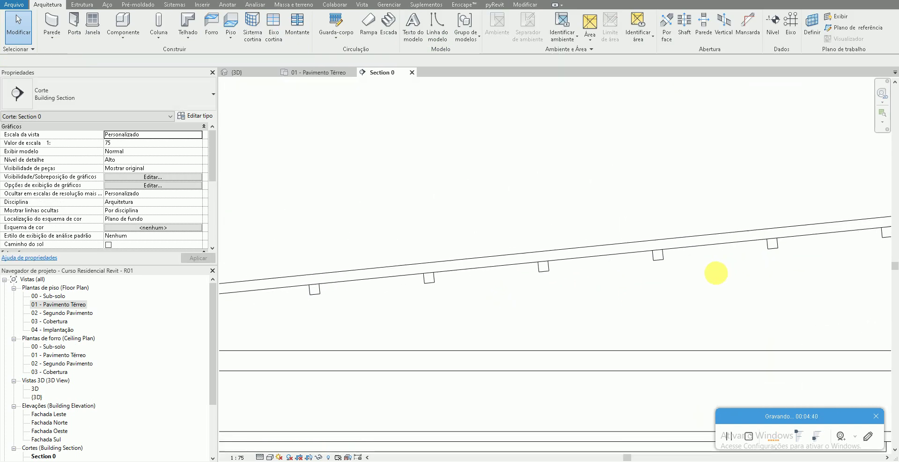
{"action": "scroll", "coordinate": [462, 295], "scroll_direction": "down", "scroll_amount": 2}
{"action": "scroll", "coordinate": [630, 274], "scroll_direction": "up", "scroll_amount": 1}
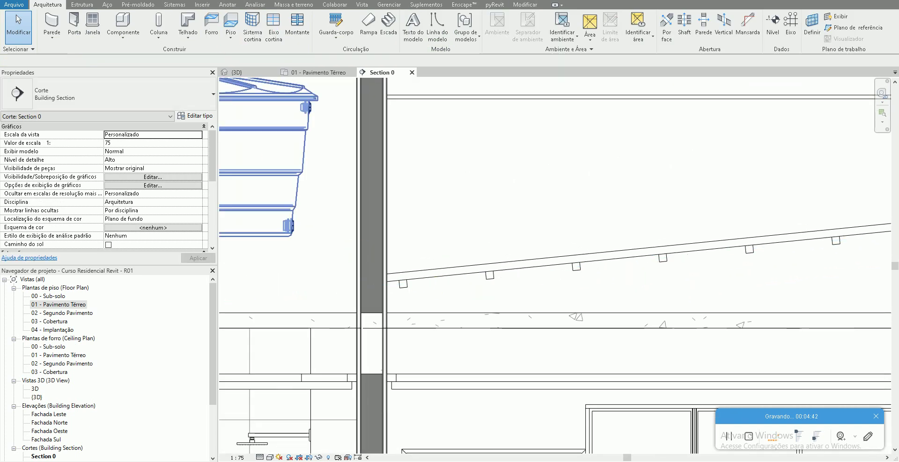
{"action": "left_click", "coordinate": [257, 73]}
Step: Orbit the 3D view to inspect the glazed roof from two sides
{"action": "left_click", "coordinate": [476, 194]}
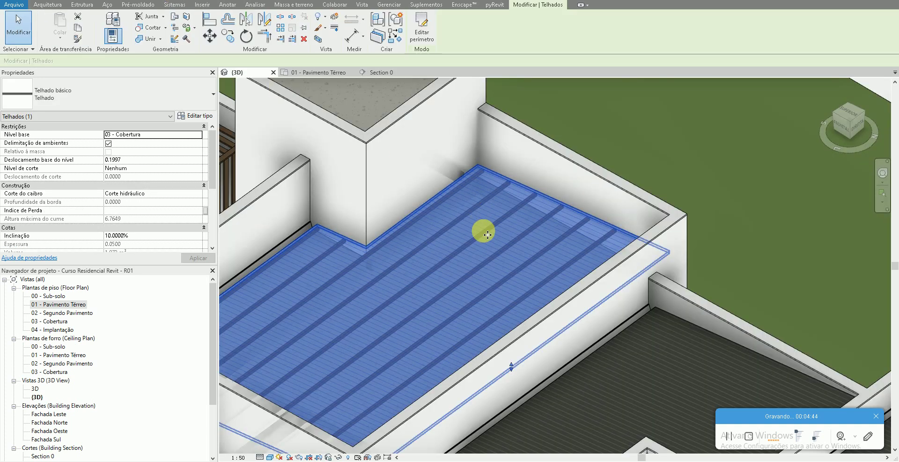
{"action": "mouse_move", "coordinate": [445, 239]}
{"action": "middle_mouse_down", "text": "shift"}
{"action": "mouse_move", "coordinate": [315, 243]}
{"action": "mouse_move", "coordinate": [458, 257]}
{"action": "mouse_move", "coordinate": [530, 245]}
{"action": "mouse_move", "coordinate": [333, 251]}
{"action": "mouse_move", "coordinate": [301, 237]}
{"action": "mouse_move", "coordinate": [367, 227]}
{"action": "mouse_move", "coordinate": [221, 225]}
{"action": "mouse_move", "coordinate": [300, 242]}
{"action": "middle_mouse_up", "text": "shift"}
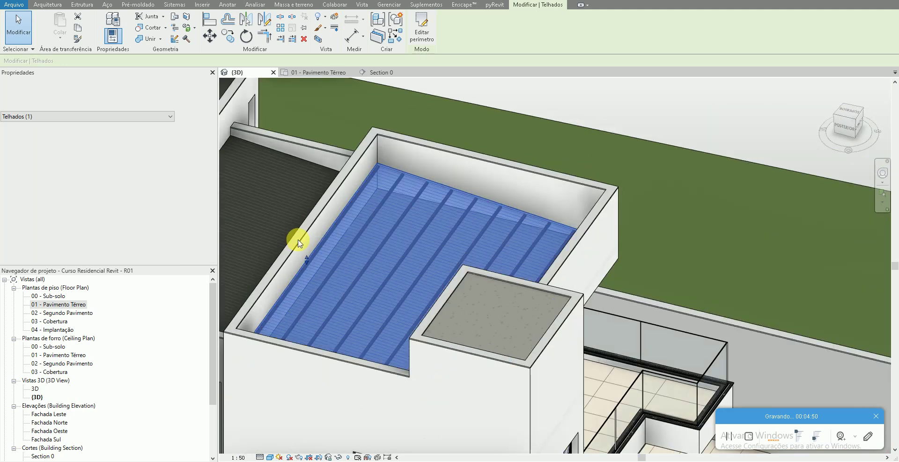
{"action": "mouse_move", "coordinate": [598, 257]}
{"action": "middle_mouse_down", "text": "shift"}
{"action": "mouse_move", "coordinate": [664, 254]}
{"action": "mouse_move", "coordinate": [527, 266]}
{"action": "mouse_move", "coordinate": [608, 236]}
{"action": "mouse_move", "coordinate": [491, 244]}
{"action": "mouse_move", "coordinate": [468, 297]}
{"action": "mouse_move", "coordinate": [411, 267]}
{"action": "mouse_move", "coordinate": [487, 235]}
{"action": "mouse_move", "coordinate": [445, 171]}
{"action": "middle_mouse_up", "text": "shift"}
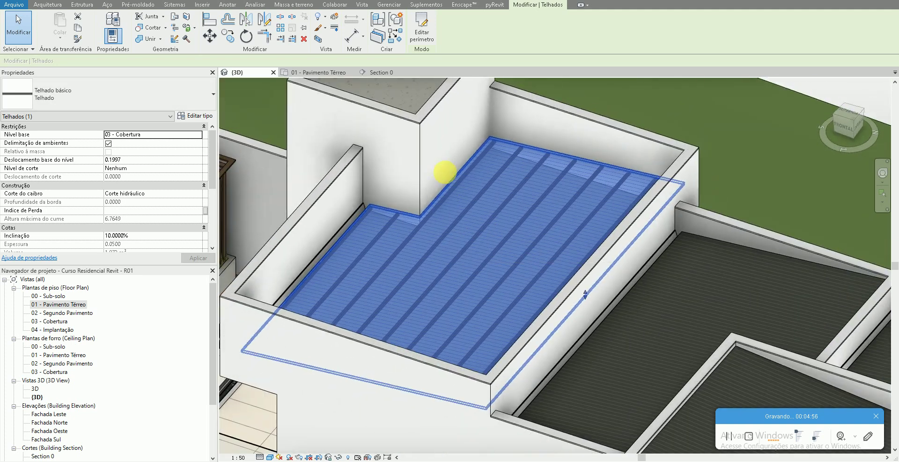
{"action": "key", "text": "Escape"}
Step: Review Section 0, then open the 01 - Pavimento Térreo floor plan
{"action": "left_click", "coordinate": [379, 72]}
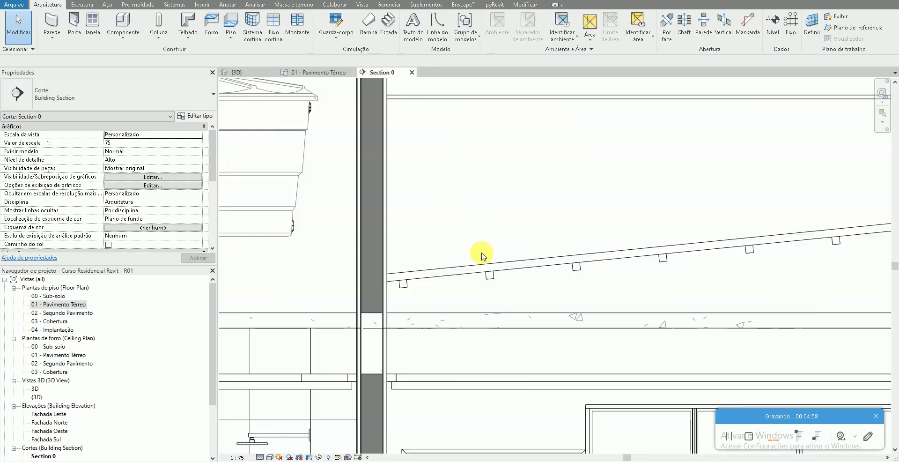
{"action": "scroll", "coordinate": [482, 256], "scroll_direction": "down", "scroll_amount": 3}
{"action": "scroll", "coordinate": [463, 221], "scroll_direction": "down", "scroll_amount": 1}
{"action": "scroll", "coordinate": [492, 215], "scroll_direction": "down", "scroll_amount": 1}
{"action": "scroll", "coordinate": [499, 229], "scroll_direction": "up", "scroll_amount": 1}
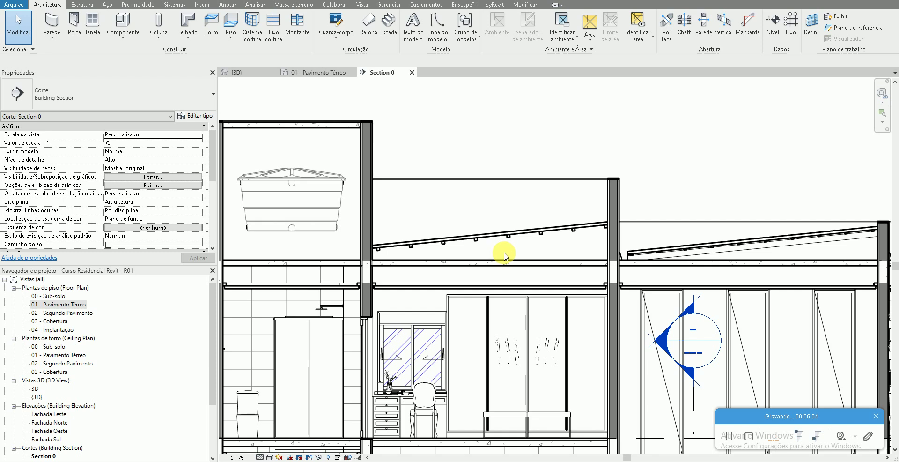
{"action": "key", "text": "ctrl+Tab"}
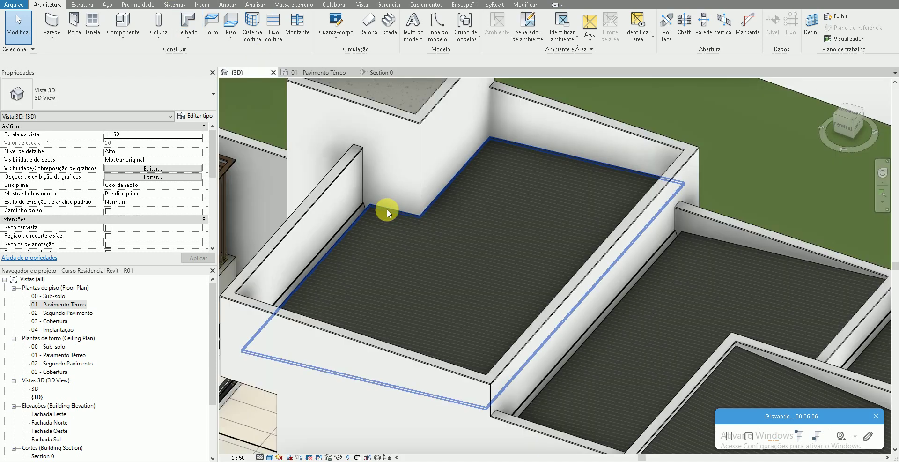
{"action": "left_click", "coordinate": [387, 209]}
{"action": "double_click", "coordinate": [75, 304]}
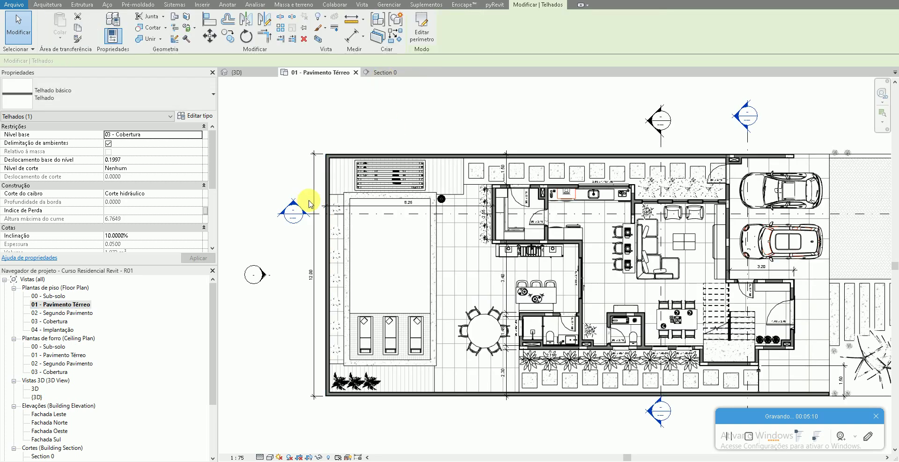
Step: In Section 0, rotate the basic roof down to a lower position
{"action": "double_click", "coordinate": [296, 206]}
{"action": "scroll", "coordinate": [570, 225], "scroll_direction": "up", "scroll_amount": 3}
{"action": "scroll", "coordinate": [574, 229], "scroll_direction": "up", "scroll_amount": 2}
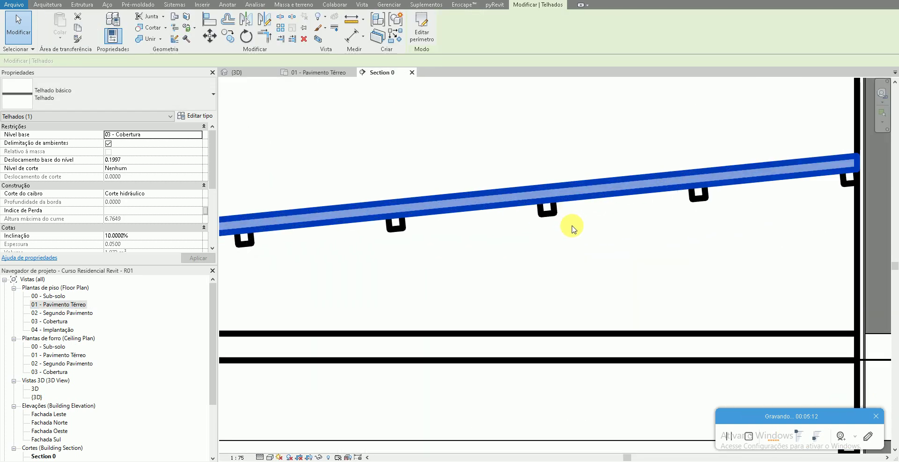
{"action": "scroll", "coordinate": [568, 220], "scroll_direction": "up", "scroll_amount": 1}
{"action": "key", "text": "r"}
{"action": "key", "text": "o"}
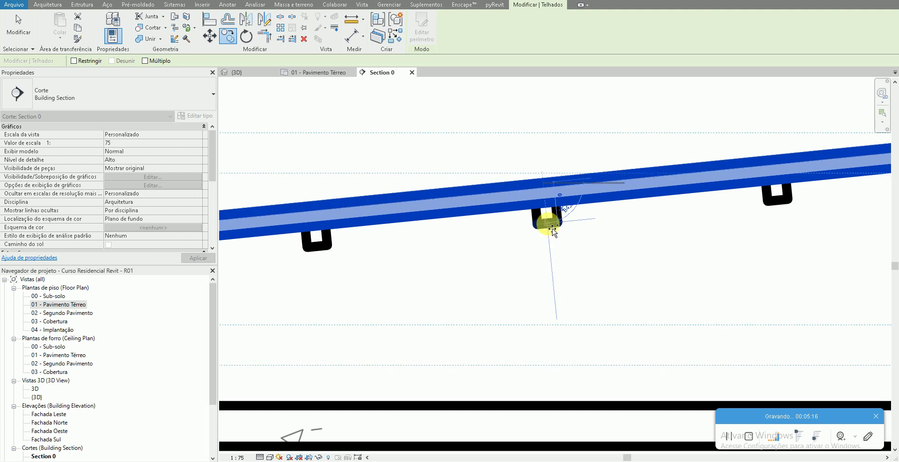
{"action": "left_click", "coordinate": [553, 210]}
Step: Make the roof a Vidraça inclinada RIPA DA AULA and duplicate that type as TERÇA DA AULA
{"action": "left_click", "coordinate": [142, 106]}
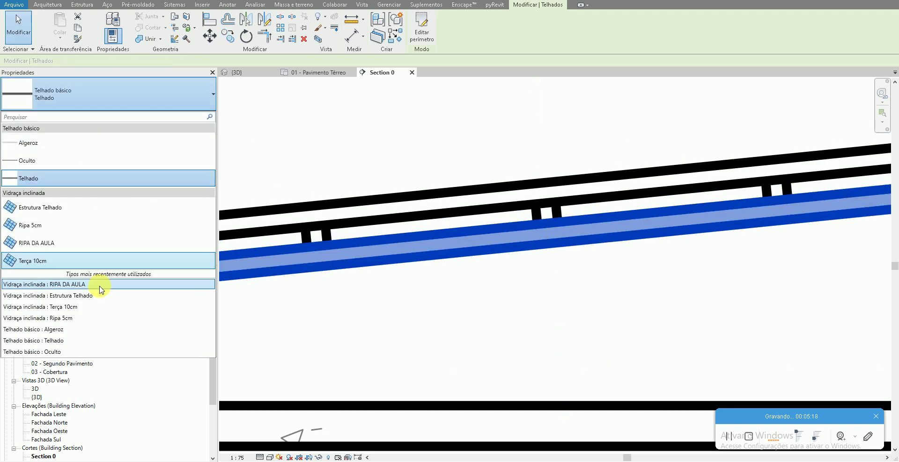
{"action": "left_click", "coordinate": [195, 118]}
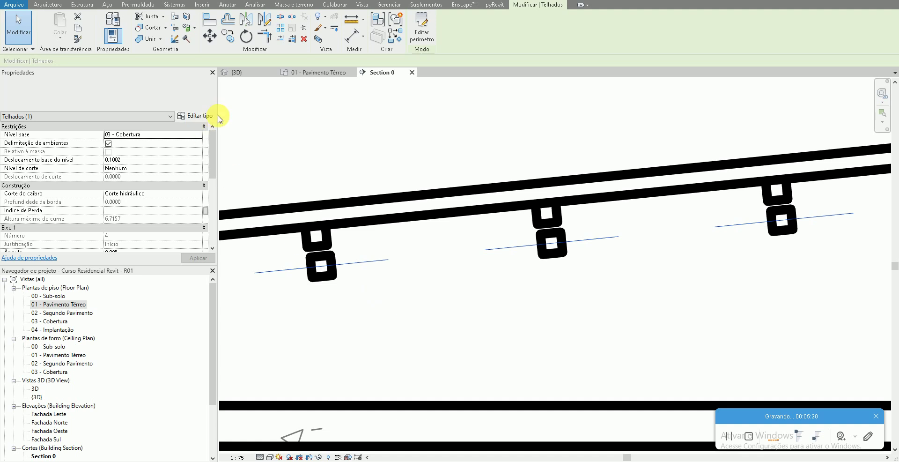
{"action": "left_click", "coordinate": [403, 81]}
{"action": "type", "text": "TERÇA DA AULA"}
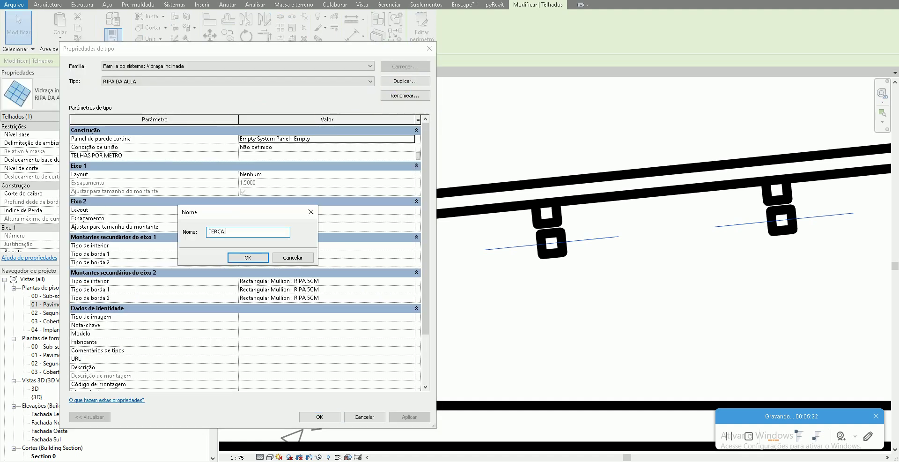
{"action": "left_click", "coordinate": [247, 257]}
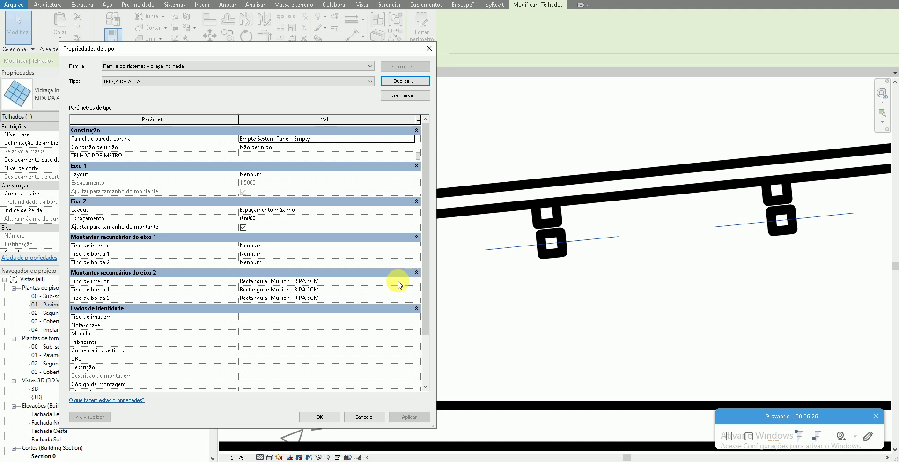
{"action": "left_click", "coordinate": [332, 417]}
{"action": "scroll", "coordinate": [512, 307], "scroll_direction": "down", "scroll_amount": 1}
{"action": "scroll", "coordinate": [514, 291], "scroll_direction": "down", "scroll_amount": 2}
{"action": "left_click", "coordinate": [514, 291]}
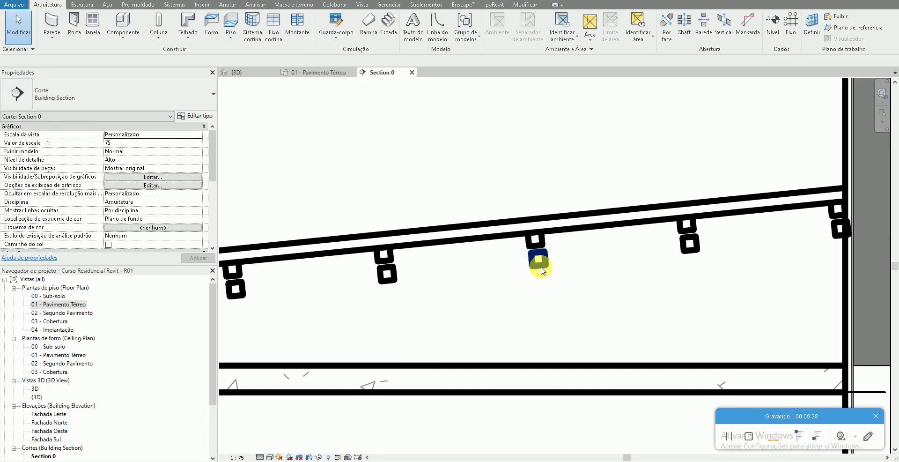
Step: Duplicate a lower purlin's RIPA 5CM mullion type as TERÇA 10CM with a greater thickness
{"action": "left_click", "coordinate": [541, 268]}
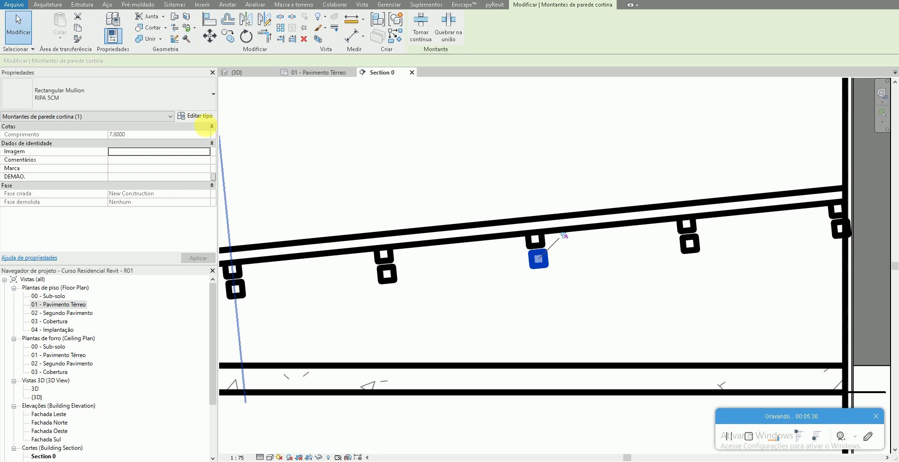
{"action": "left_click", "coordinate": [193, 116]}
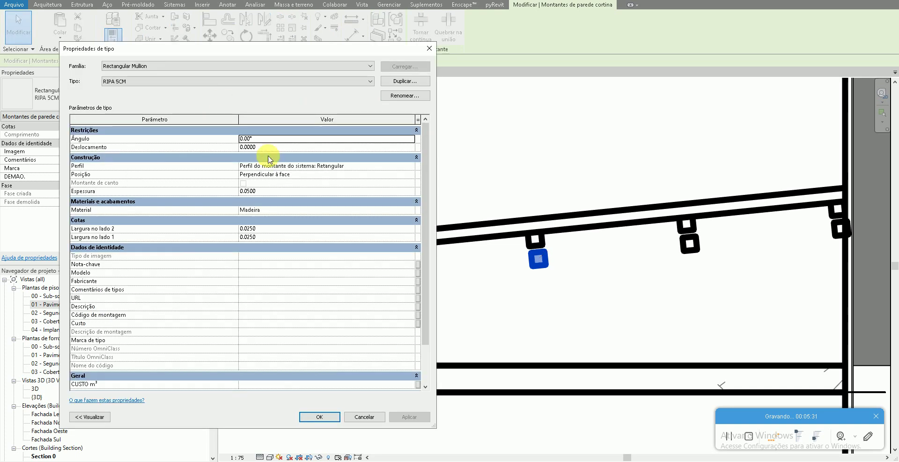
{"action": "left_click", "coordinate": [406, 83]}
{"action": "type", "text": "TERÇA 10CM"}
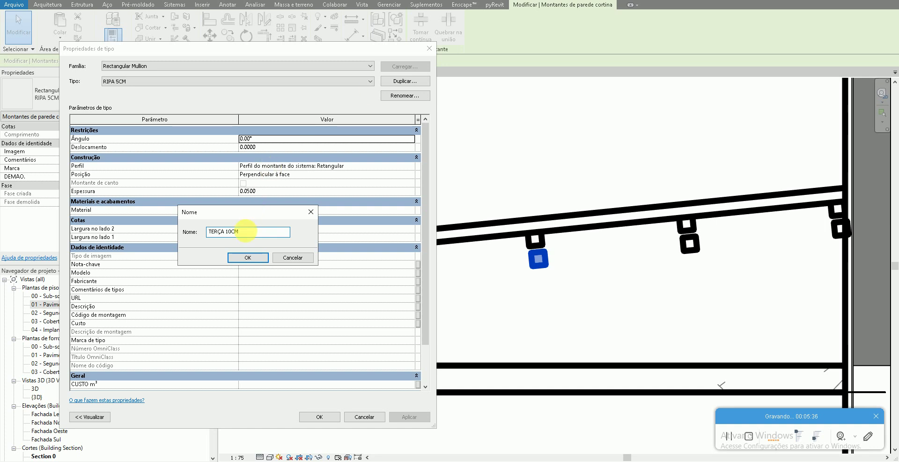
{"action": "left_click", "coordinate": [248, 257]}
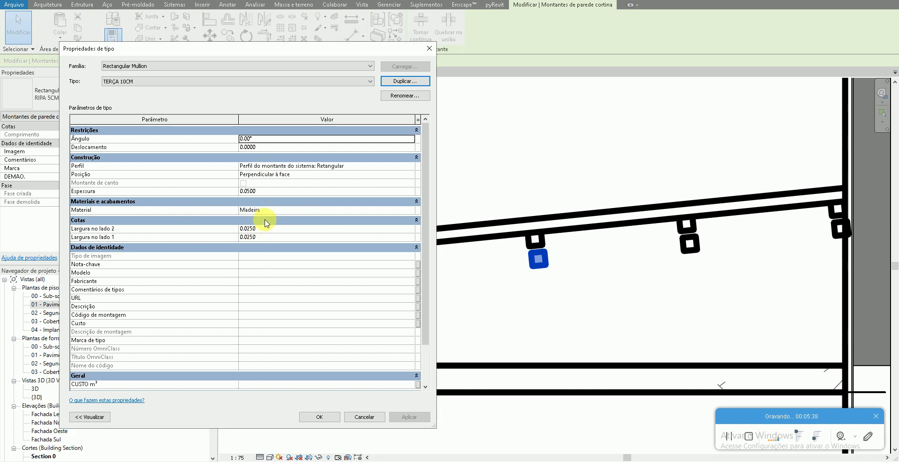
{"action": "left_click", "coordinate": [263, 192]}
{"action": "key", "text": "BackSpace"}
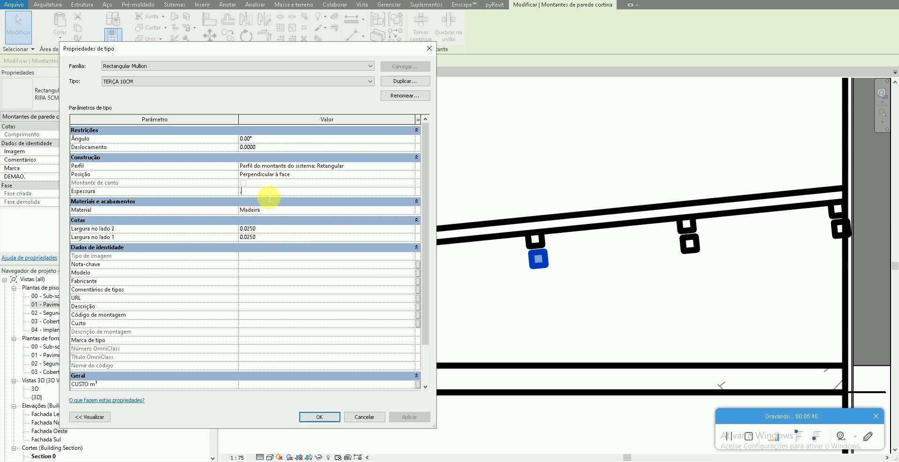
{"action": "type", "text": "0.1000"}
{"action": "left_click", "coordinate": [319, 417]}
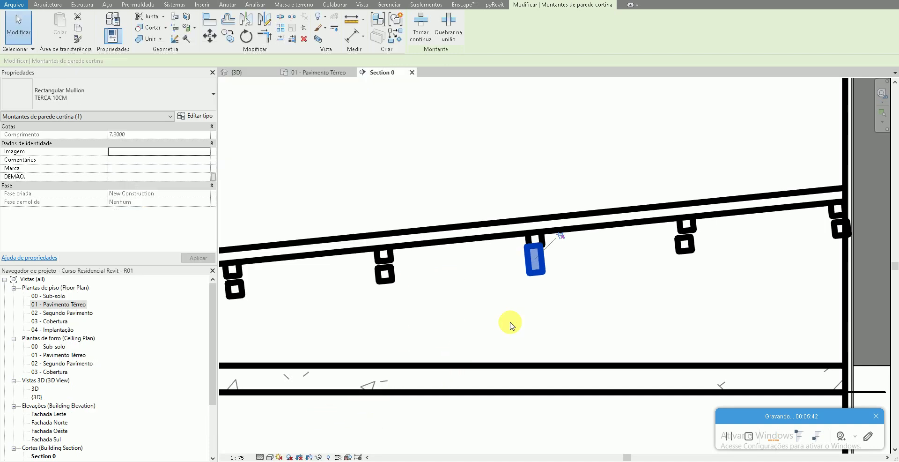
{"action": "left_click", "coordinate": [467, 280]}
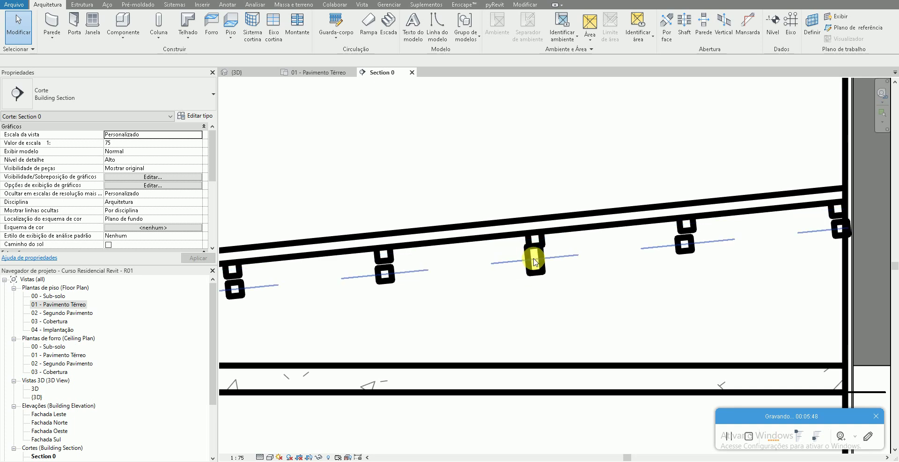
Step: Set the TERÇA DA AULA glazing's axis 2 interior, edge 1 and edge 2 mullions to Nenhum
{"action": "left_click", "coordinate": [536, 262]}
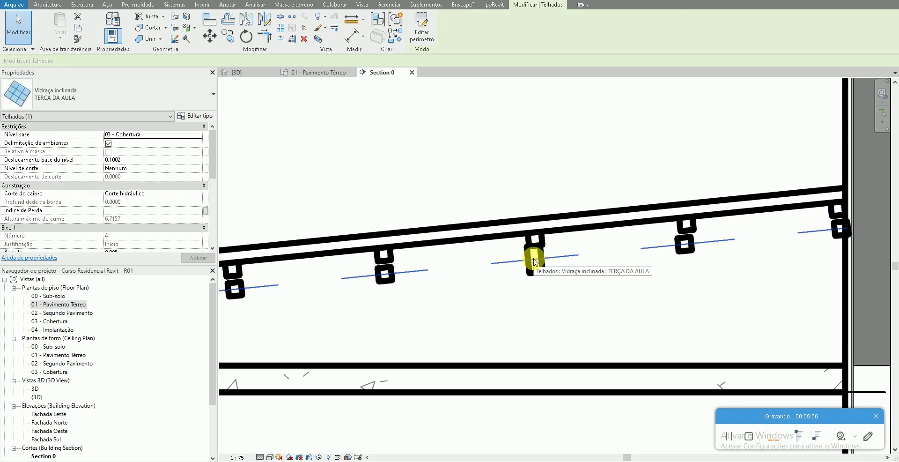
{"action": "left_click", "coordinate": [196, 116]}
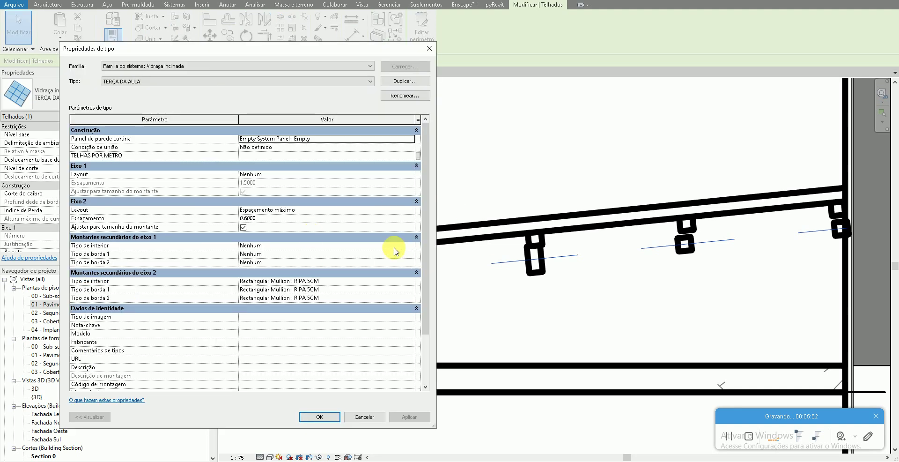
{"action": "left_click", "coordinate": [407, 280]}
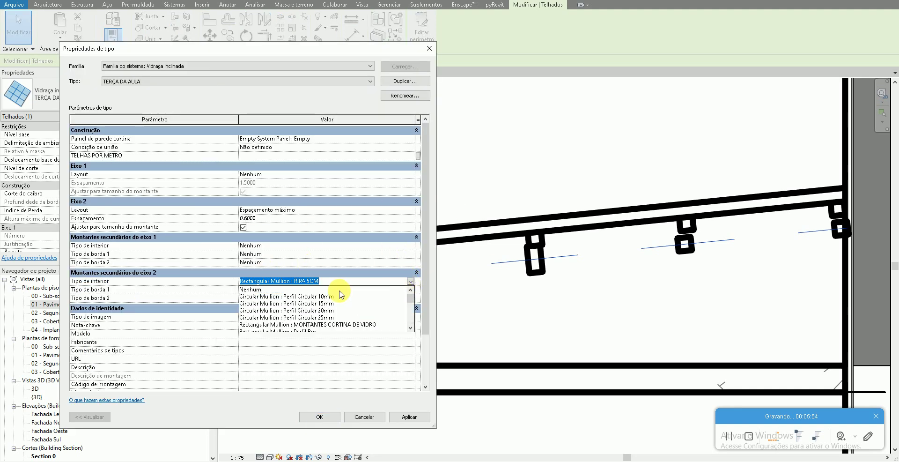
{"action": "left_click", "coordinate": [299, 289]}
{"action": "left_click", "coordinate": [406, 289]}
{"action": "left_click", "coordinate": [410, 289]}
{"action": "left_click", "coordinate": [309, 297]}
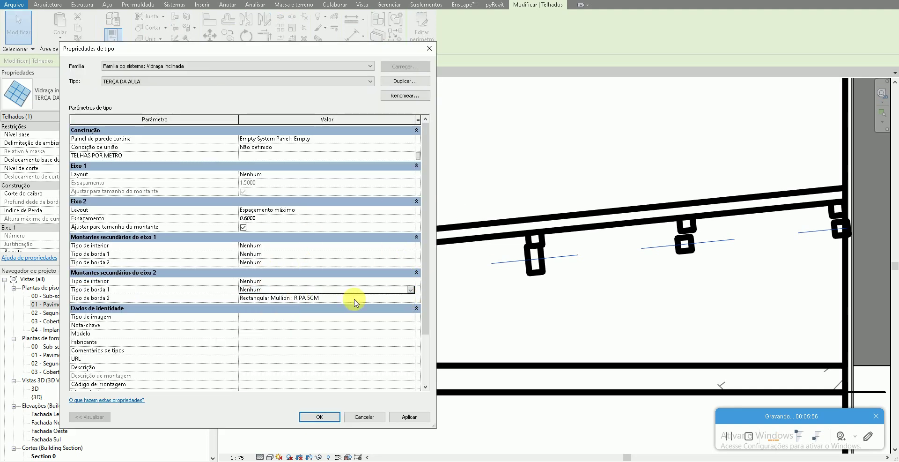
{"action": "left_click", "coordinate": [411, 298]}
{"action": "left_click", "coordinate": [285, 305]}
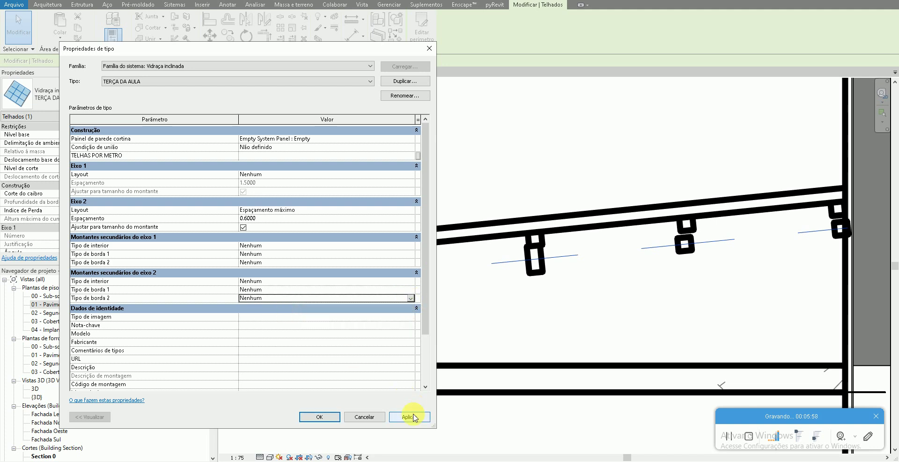
{"action": "left_click", "coordinate": [410, 416]}
{"action": "left_click", "coordinate": [203, 273]}
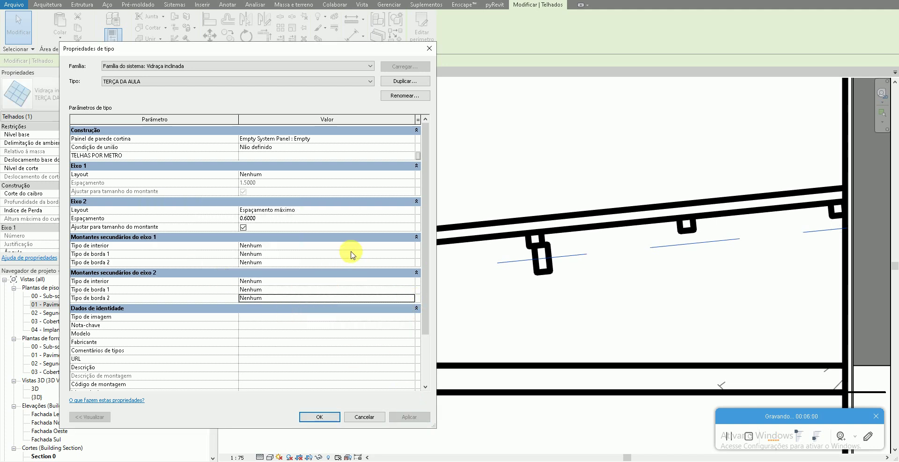
Step: Assign TERÇA 10CM to the axis 1 interior, Border 1 and Border 2 mullions
{"action": "left_click", "coordinate": [410, 246]}
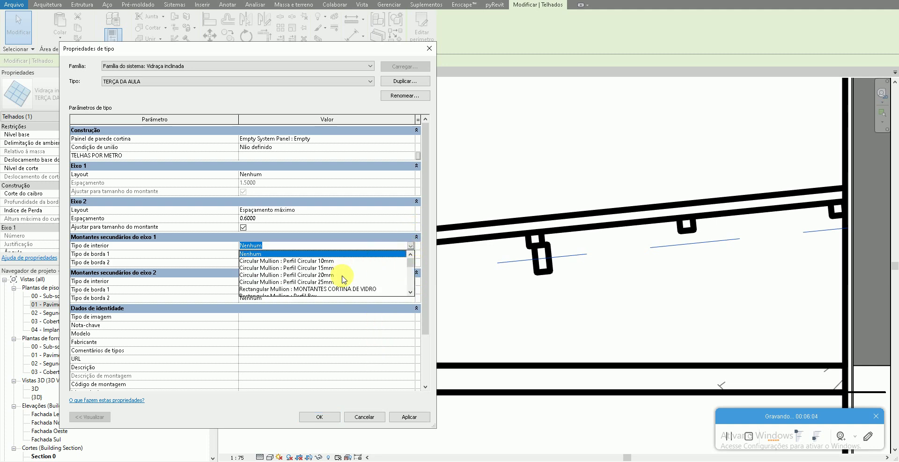
{"action": "scroll", "coordinate": [344, 280], "scroll_direction": "down", "scroll_amount": 3}
{"action": "left_click", "coordinate": [323, 275]}
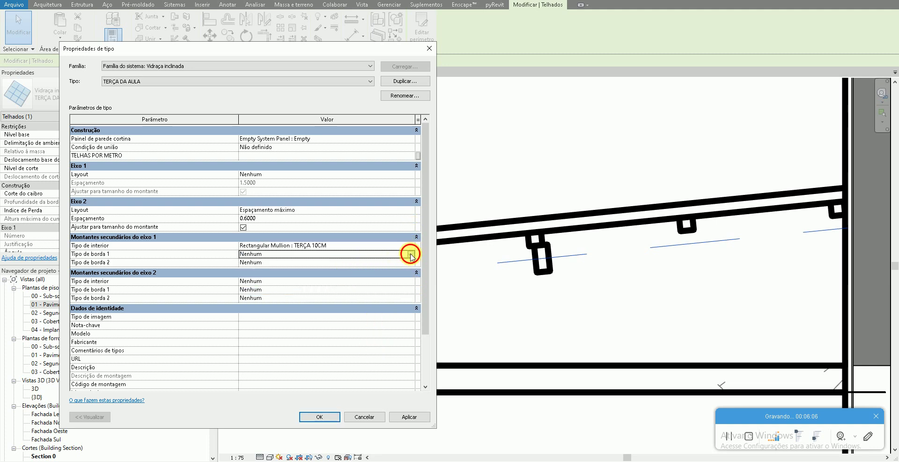
{"action": "left_click", "coordinate": [411, 254]}
{"action": "scroll", "coordinate": [327, 290], "scroll_direction": "down", "scroll_amount": 3}
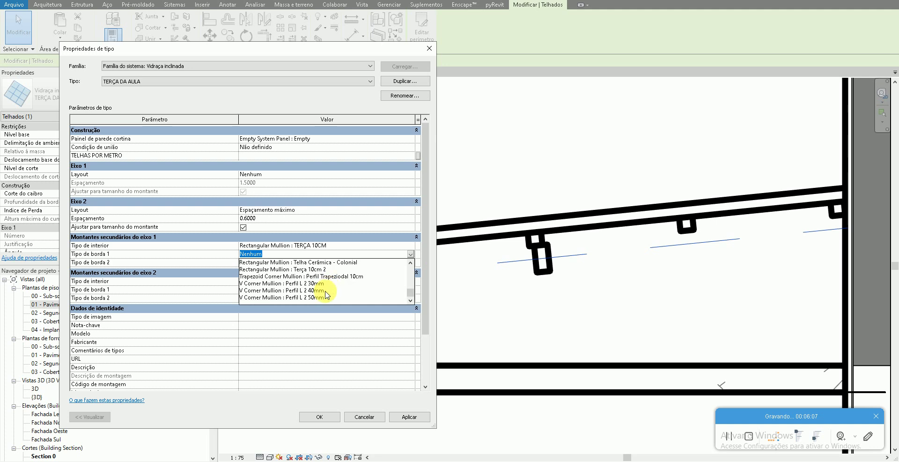
{"action": "scroll", "coordinate": [323, 275], "scroll_direction": "up", "scroll_amount": 1}
{"action": "left_click", "coordinate": [321, 275]}
{"action": "left_click", "coordinate": [410, 262]}
{"action": "left_click", "coordinate": [411, 262]}
{"action": "scroll", "coordinate": [304, 284], "scroll_direction": "down", "scroll_amount": 3}
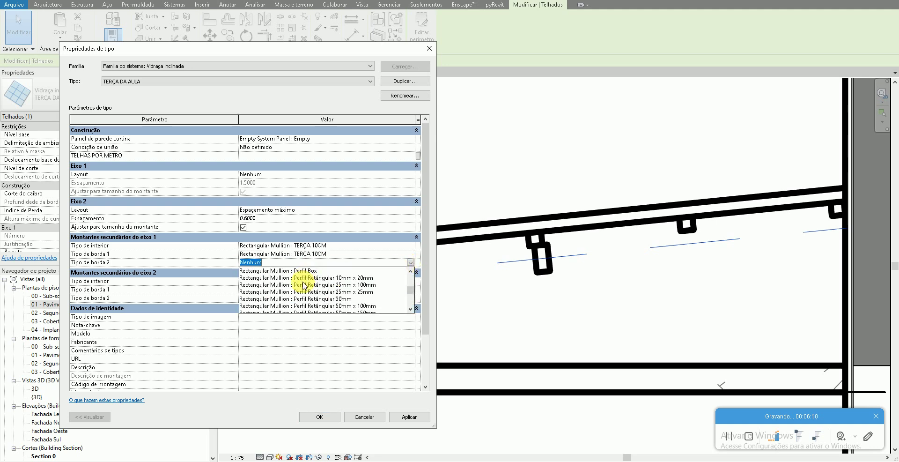
{"action": "scroll", "coordinate": [304, 285], "scroll_direction": "down", "scroll_amount": 3}
{"action": "left_click", "coordinate": [308, 278]}
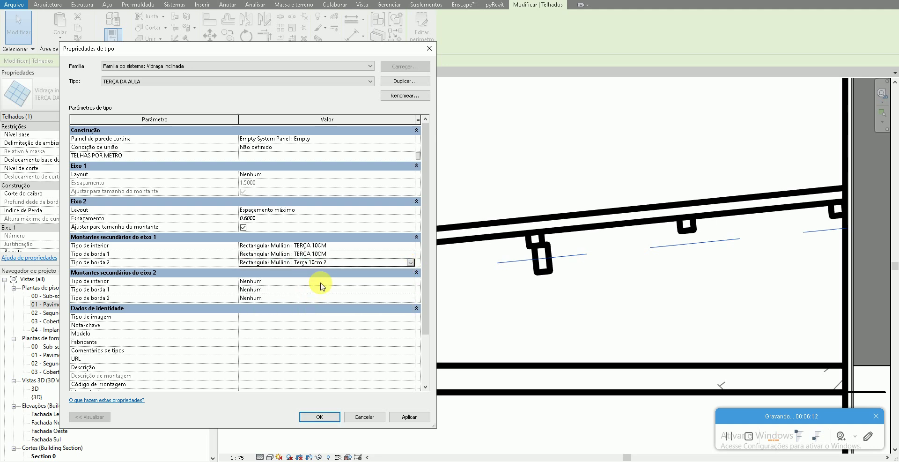
{"action": "left_click", "coordinate": [410, 264]}
{"action": "scroll", "coordinate": [315, 305], "scroll_direction": "down", "scroll_amount": 1}
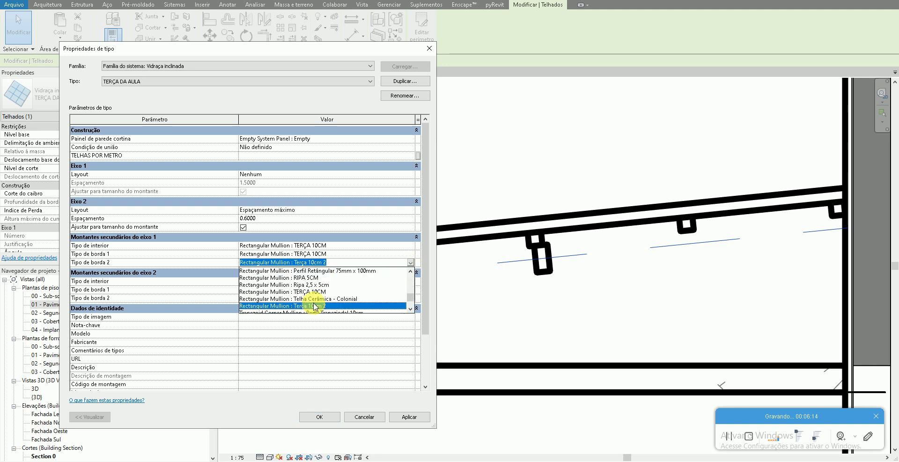
{"action": "left_click", "coordinate": [315, 292]}
Step: Confirm the mullion type changes and check a purlin in Section 0
{"action": "left_click", "coordinate": [329, 417]}
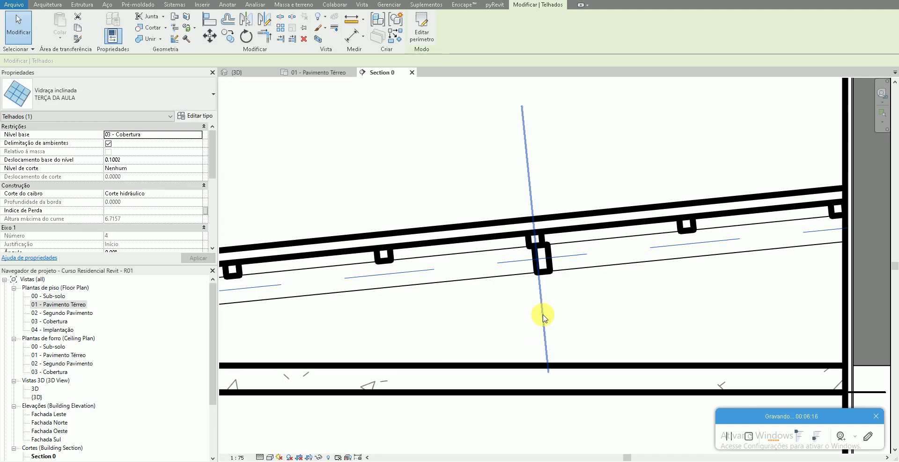
{"action": "key", "text": "Escape"}
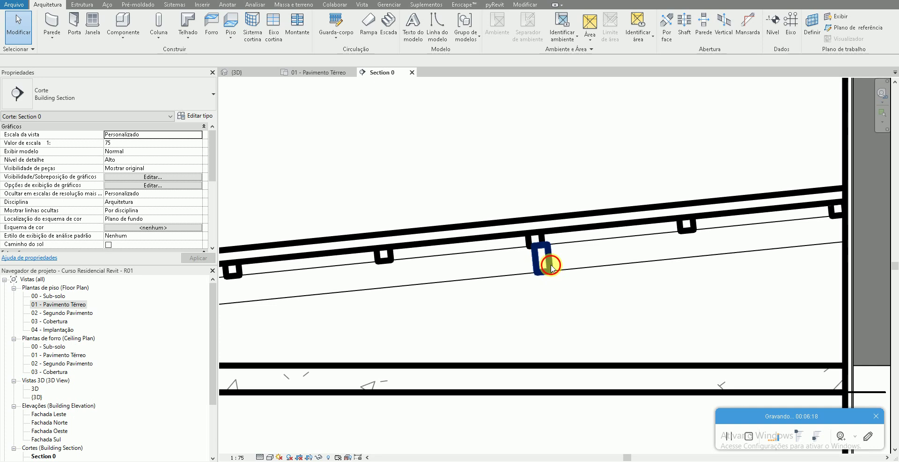
{"action": "left_click", "coordinate": [552, 267]}
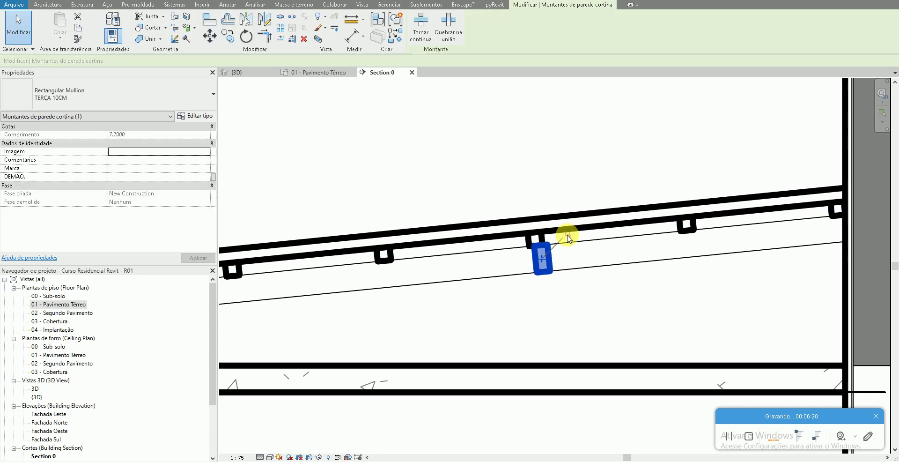
{"action": "key", "text": "Escape"}
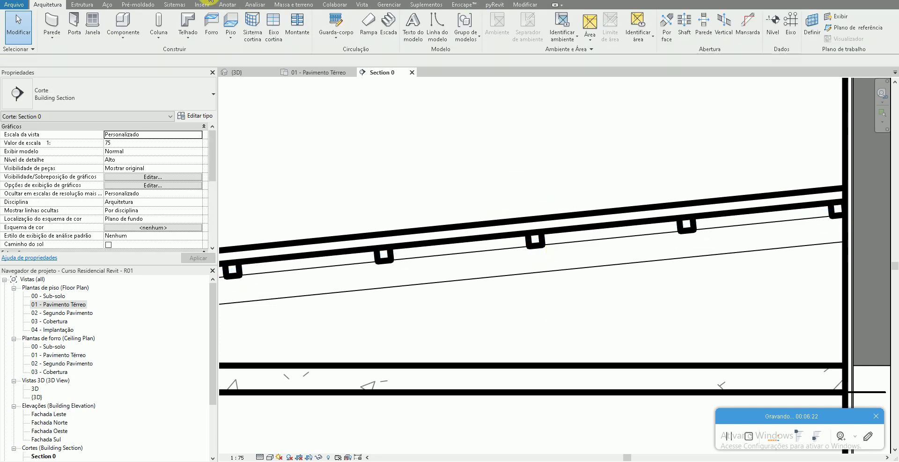
Step: Orbit, pan and zoom the 3D view onto the roof's single-direction purlins
{"action": "key", "text": "ctrl+Tab"}
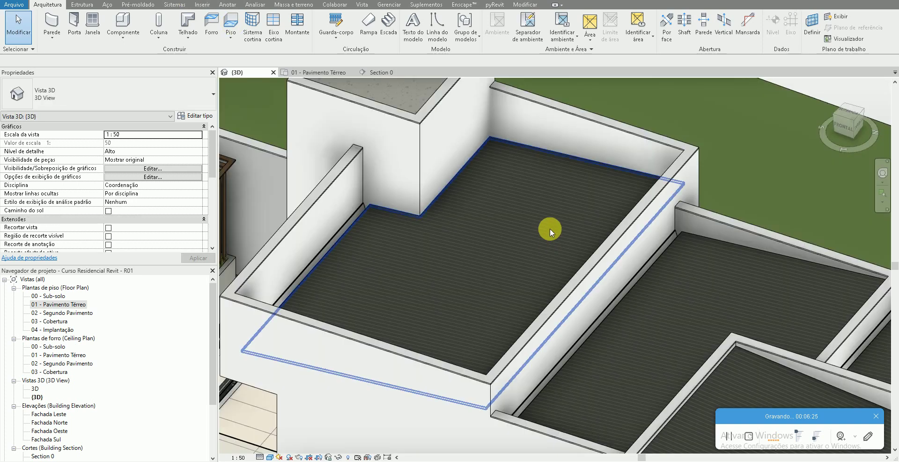
{"action": "left_click", "coordinate": [518, 243]}
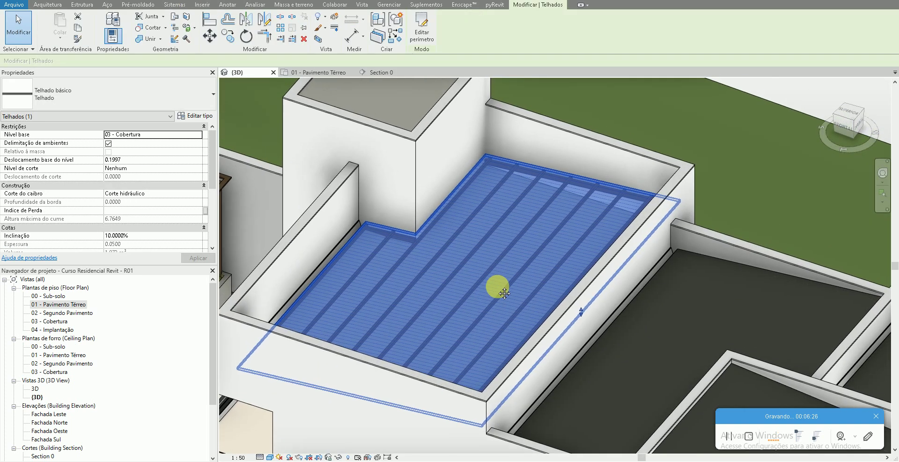
{"action": "mouse_move", "coordinate": [504, 293]}
{"action": "middle_mouse_down", "text": "shift"}
{"action": "mouse_move", "coordinate": [279, 337]}
{"action": "mouse_move", "coordinate": [522, 179]}
{"action": "middle_mouse_up", "text": "shift"}
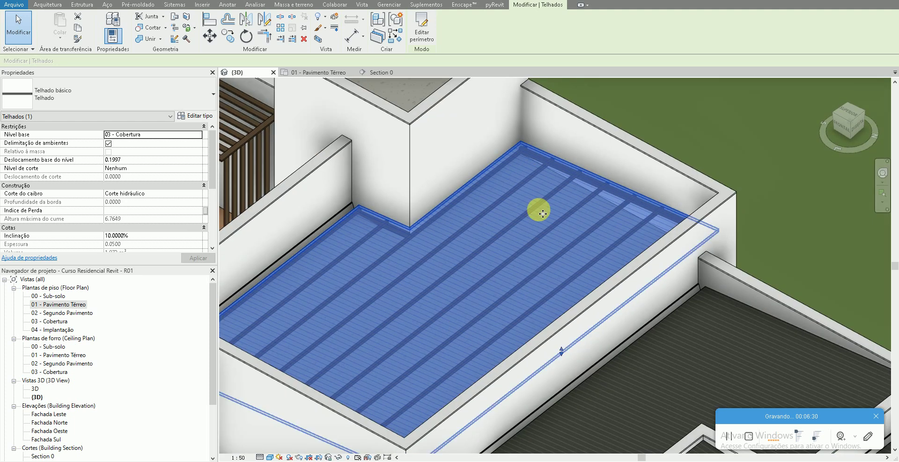
{"action": "middle_click_drag", "start_coordinate": [542, 213], "coordinate": [542, 256]}
{"action": "scroll", "coordinate": [543, 256], "scroll_direction": "up", "scroll_amount": 2}
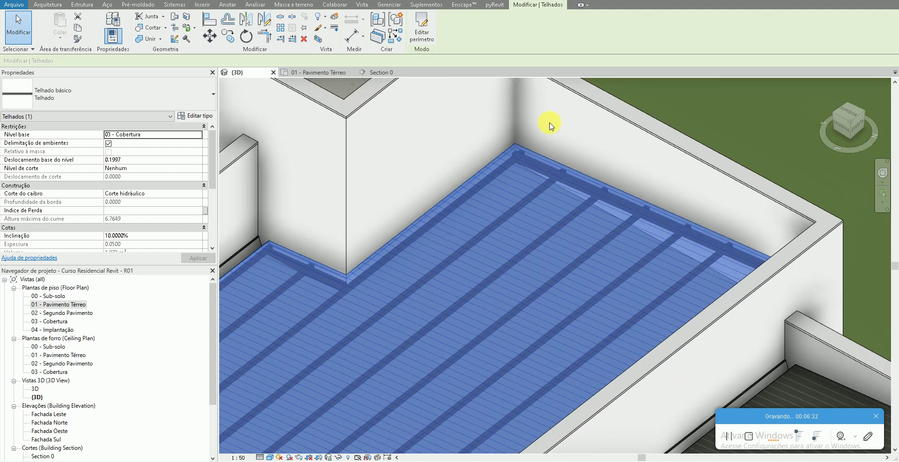
Step: Set the TERÇA DA AULA glazing's Eixo 1 layout to Espaçamento máximo at 1.5000
{"action": "left_click", "coordinate": [379, 72]}
{"action": "left_click", "coordinate": [507, 248]}
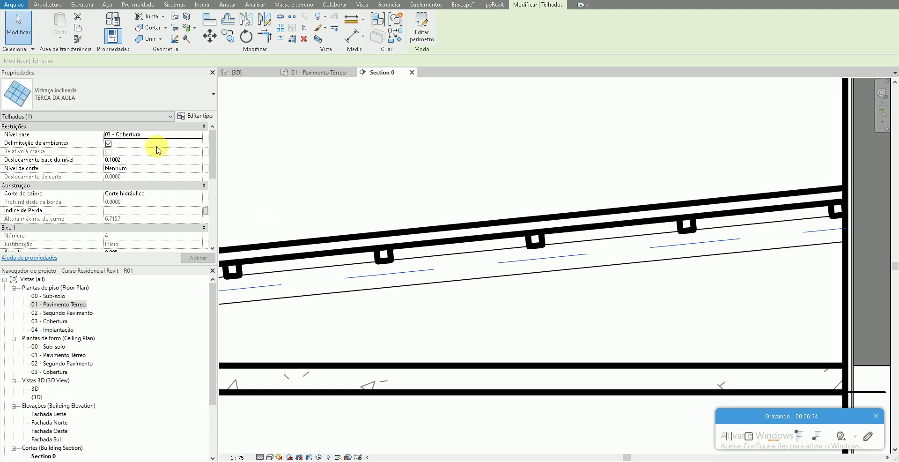
{"action": "left_click", "coordinate": [199, 117]}
{"action": "left_click", "coordinate": [410, 174]}
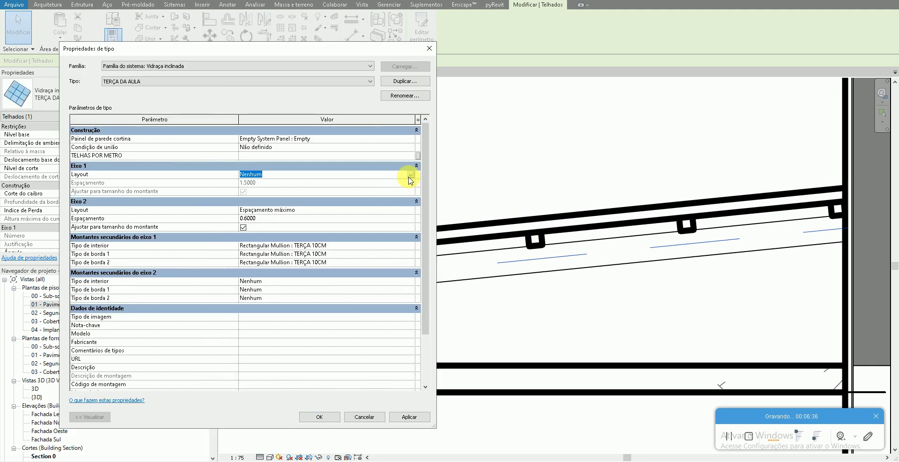
{"action": "left_click", "coordinate": [410, 174]}
{"action": "left_click", "coordinate": [293, 203]}
{"action": "left_click", "coordinate": [294, 185]}
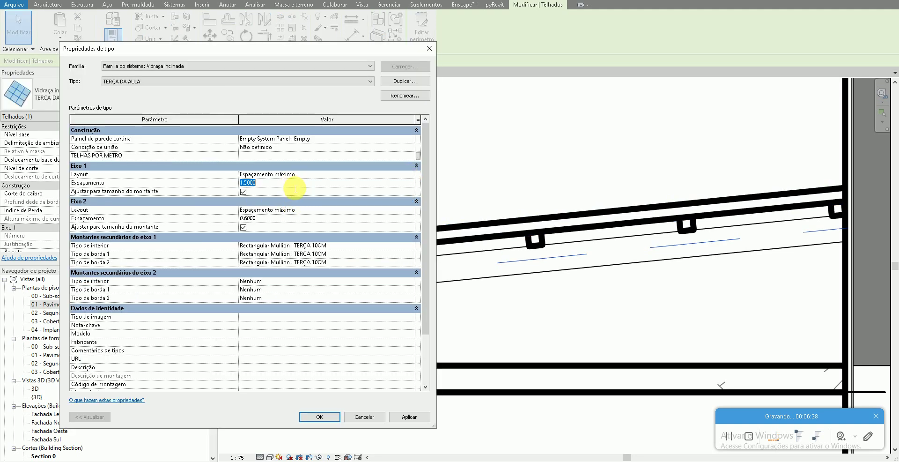
{"action": "type", "text": "1.0000"}
{"action": "left_click", "coordinate": [355, 413]}
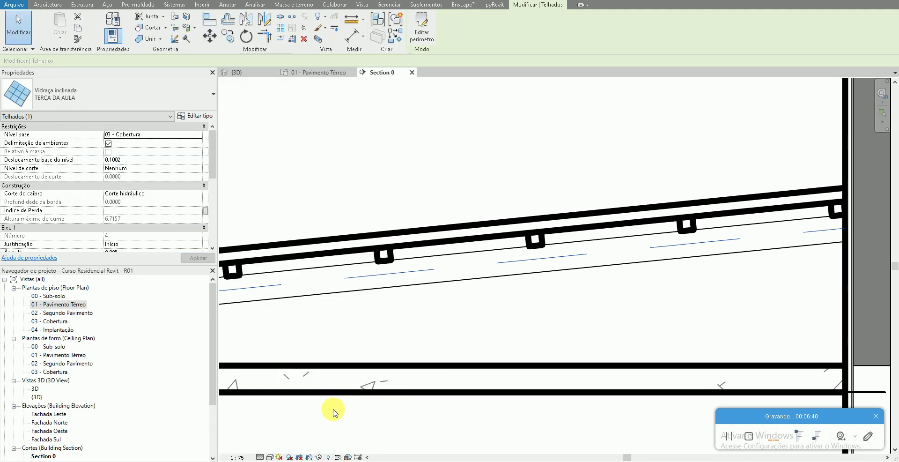
{"action": "key", "text": "ctrl+Tab"}
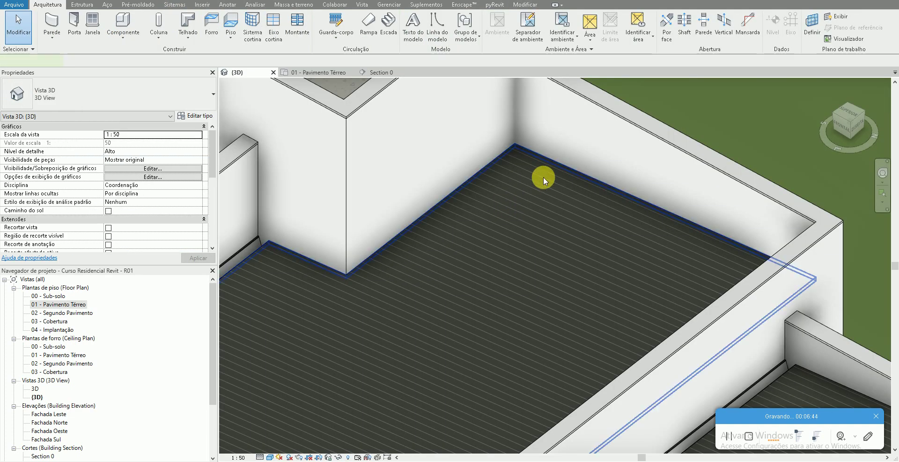
Step: Hide the basic terrace roof with Ocultar na vista > Elementos to expose the crossed purlins
{"action": "left_click", "coordinate": [541, 180]}
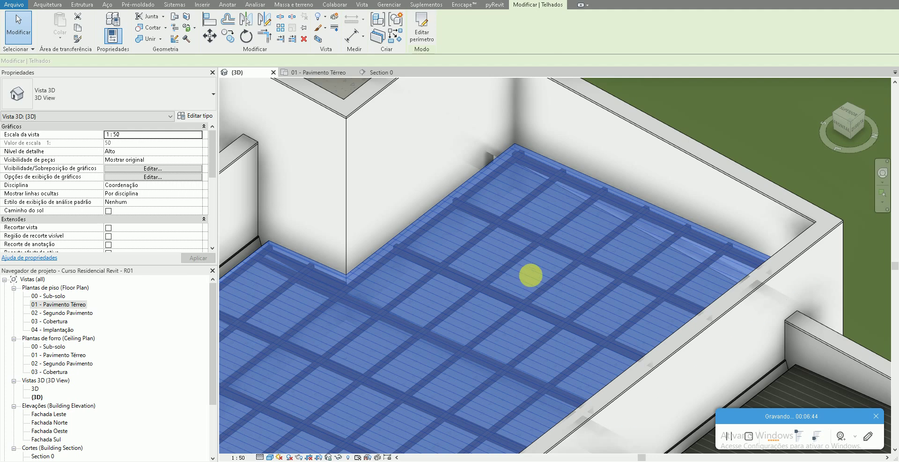
{"action": "mouse_move", "coordinate": [528, 275]}
{"action": "middle_mouse_down", "text": "shift"}
{"action": "mouse_move", "coordinate": [532, 303]}
{"action": "mouse_move", "coordinate": [485, 337]}
{"action": "mouse_move", "coordinate": [367, 329]}
{"action": "mouse_move", "coordinate": [482, 277]}
{"action": "mouse_move", "coordinate": [422, 271]}
{"action": "mouse_move", "coordinate": [411, 257]}
{"action": "mouse_move", "coordinate": [375, 253]}
{"action": "mouse_move", "coordinate": [542, 257]}
{"action": "mouse_move", "coordinate": [581, 240]}
{"action": "middle_mouse_up", "text": "shift"}
{"action": "scroll", "coordinate": [581, 240], "scroll_direction": "up", "scroll_amount": 2}
{"action": "scroll", "coordinate": [582, 184], "scroll_direction": "up", "scroll_amount": 1}
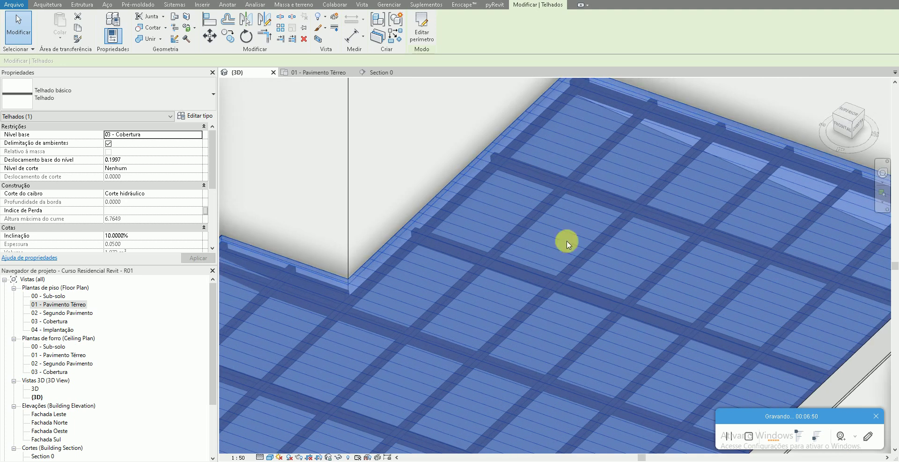
{"action": "scroll", "coordinate": [558, 271], "scroll_direction": "up", "scroll_amount": 1}
{"action": "scroll", "coordinate": [560, 277], "scroll_direction": "down", "scroll_amount": 2}
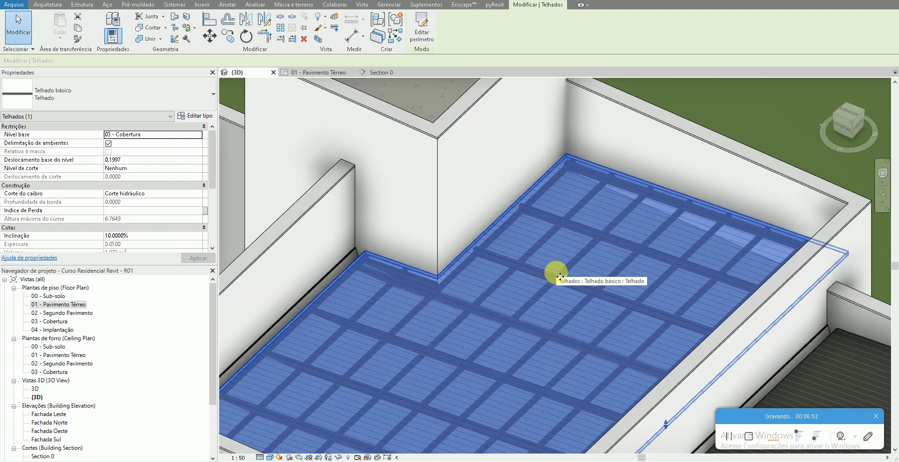
{"action": "right_click", "coordinate": [378, 263]}
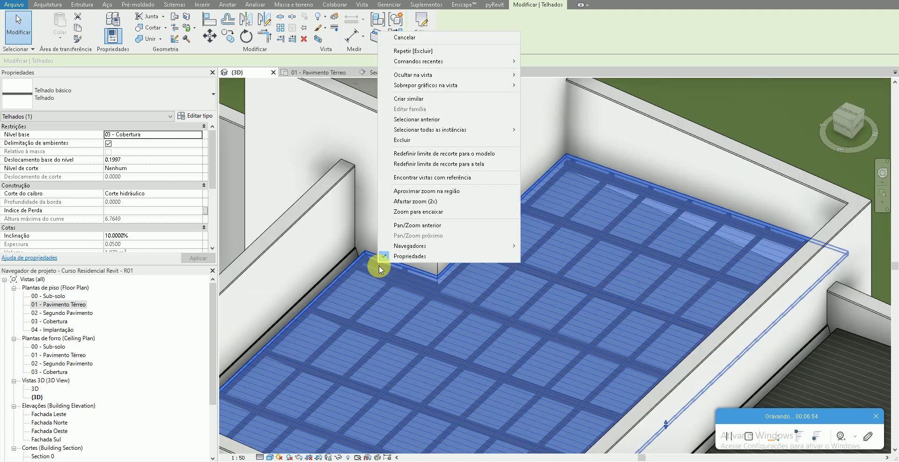
{"action": "left_click", "coordinate": [541, 74]}
Step: Delete the two short purlin pieces against the wall after checking the roof and glazing panel
{"action": "scroll", "coordinate": [395, 262], "scroll_direction": "up", "scroll_amount": 3}
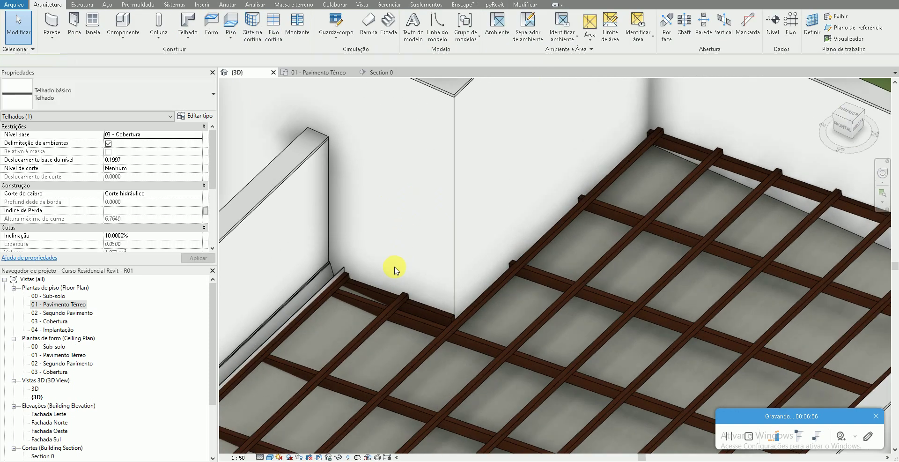
{"action": "left_click", "coordinate": [382, 292]}
{"action": "scroll", "coordinate": [381, 292], "scroll_direction": "up", "scroll_amount": 2}
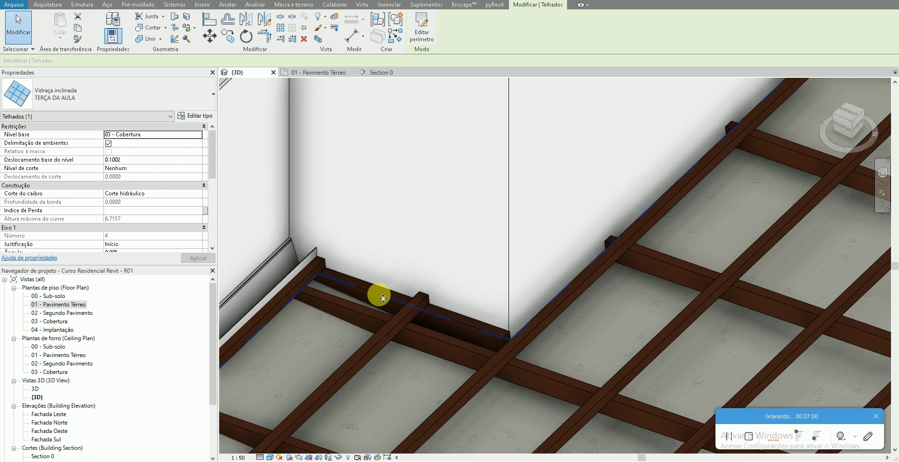
{"action": "key", "text": "Escape"}
{"action": "left_click", "coordinate": [380, 295]}
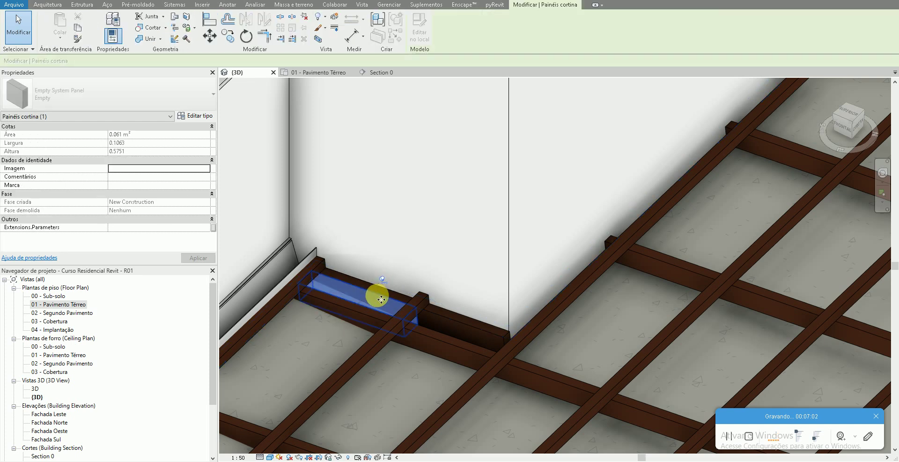
{"action": "scroll", "coordinate": [380, 295], "scroll_direction": "up", "scroll_amount": 2}
{"action": "key", "text": "Escape"}
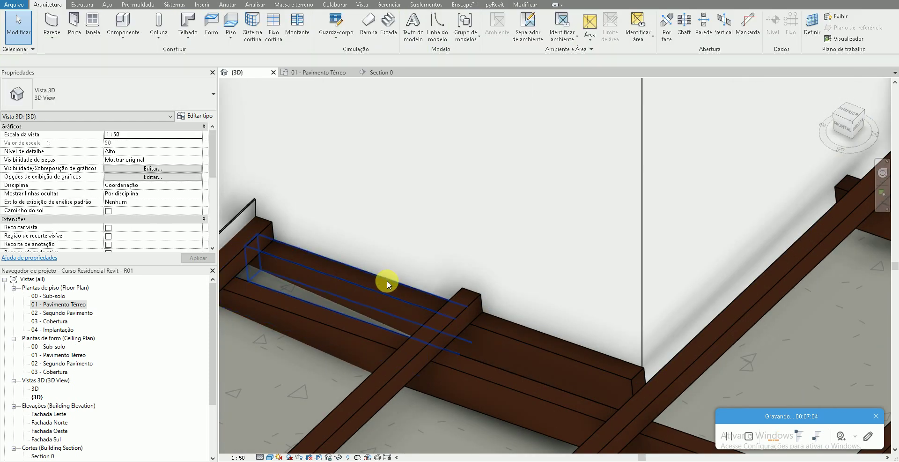
{"action": "left_click", "coordinate": [384, 277]}
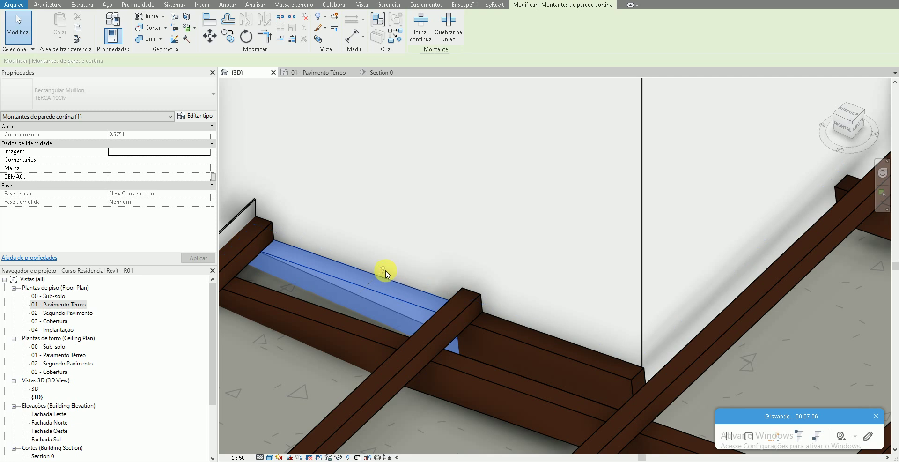
{"action": "key", "text": "Delete"}
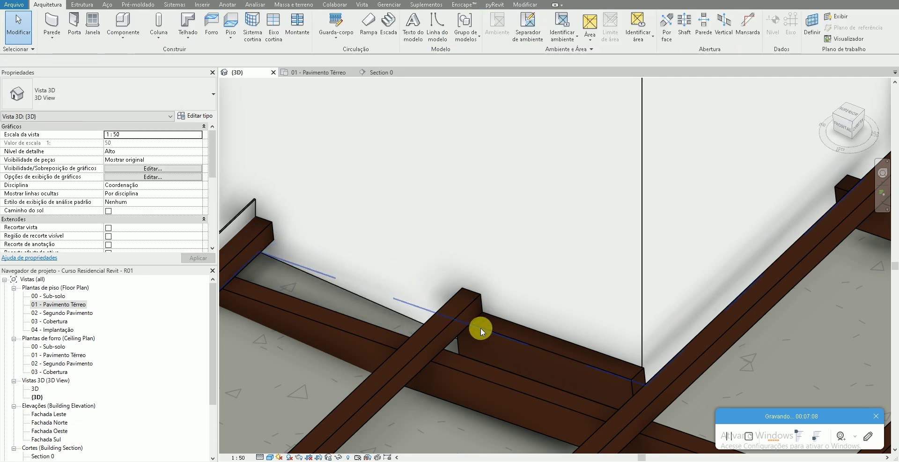
{"action": "left_click", "coordinate": [484, 331]}
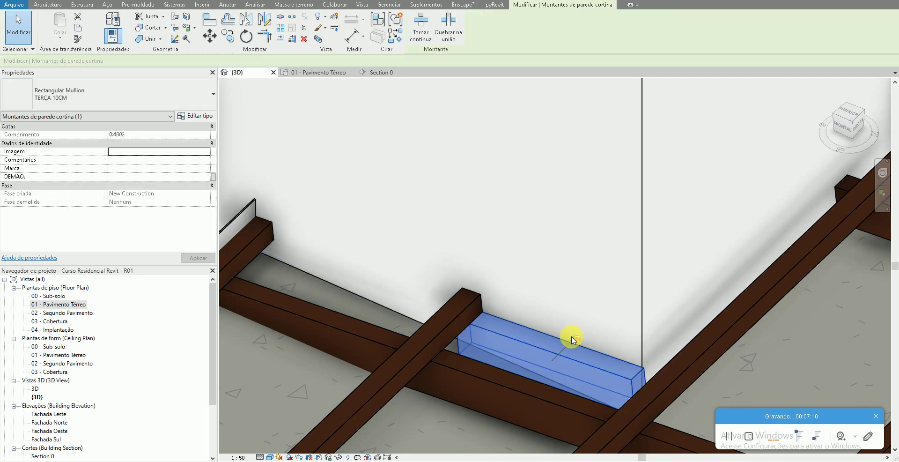
{"action": "key", "text": "Delete"}
Step: Orbit and zoom the 3D view to look down on the full purlin grid
{"action": "scroll", "coordinate": [542, 313], "scroll_direction": "down", "scroll_amount": 5}
{"action": "mouse_move", "coordinate": [515, 260]}
{"action": "middle_mouse_down", "text": "shift"}
{"action": "mouse_move", "coordinate": [486, 227]}
{"action": "mouse_move", "coordinate": [688, 225]}
{"action": "middle_mouse_up", "text": "shift"}
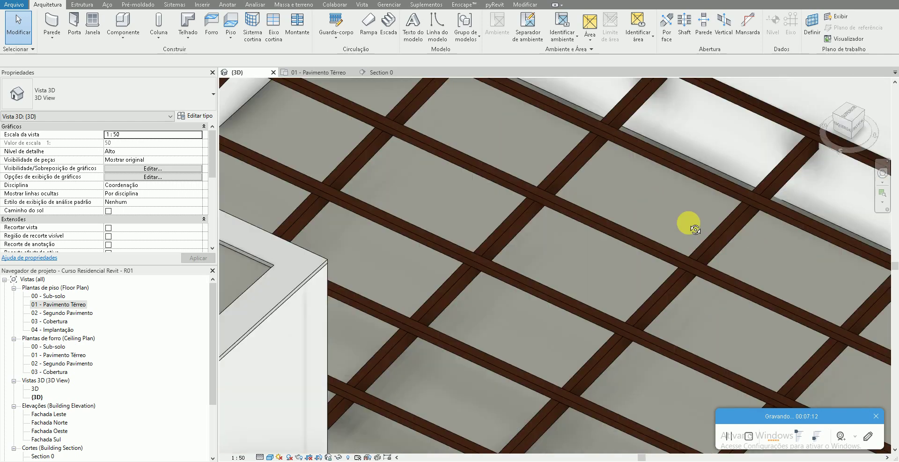
{"action": "scroll", "coordinate": [695, 230], "scroll_direction": "up", "scroll_amount": 2}
{"action": "scroll", "coordinate": [695, 229], "scroll_direction": "down", "scroll_amount": 5}
{"action": "middle_click_drag", "start_coordinate": [693, 257], "coordinate": [786, 257], "text": "shift"}
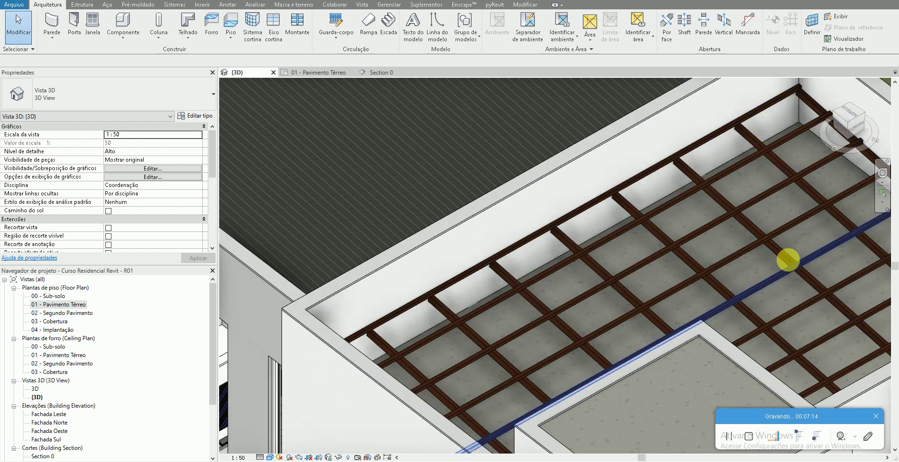
{"action": "scroll", "coordinate": [625, 247], "scroll_direction": "up", "scroll_amount": 2}
{"action": "mouse_move", "coordinate": [625, 247]}
{"action": "middle_mouse_down", "text": "shift"}
{"action": "mouse_move", "coordinate": [569, 255]}
{"action": "mouse_move", "coordinate": [403, 237]}
{"action": "mouse_move", "coordinate": [557, 281]}
{"action": "mouse_move", "coordinate": [417, 259]}
{"action": "mouse_move", "coordinate": [463, 269]}
{"action": "mouse_move", "coordinate": [472, 217]}
{"action": "mouse_move", "coordinate": [446, 282]}
{"action": "middle_mouse_up", "text": "shift"}
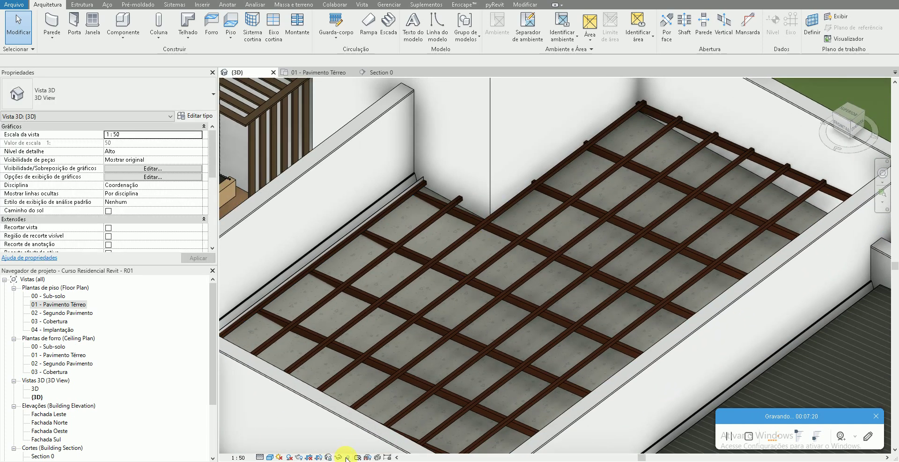
Step: Reveal hidden elements and bring the hidden sloped roof back into the view
{"action": "key", "text": "r"}
{"action": "key", "text": "h"}
{"action": "left_click", "coordinate": [530, 201]}
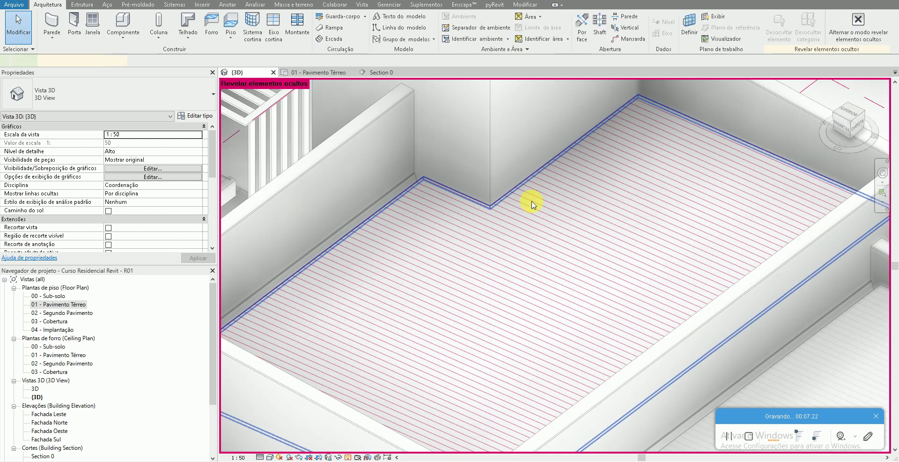
{"action": "right_click", "coordinate": [531, 202]}
{"action": "key", "text": "Escape"}
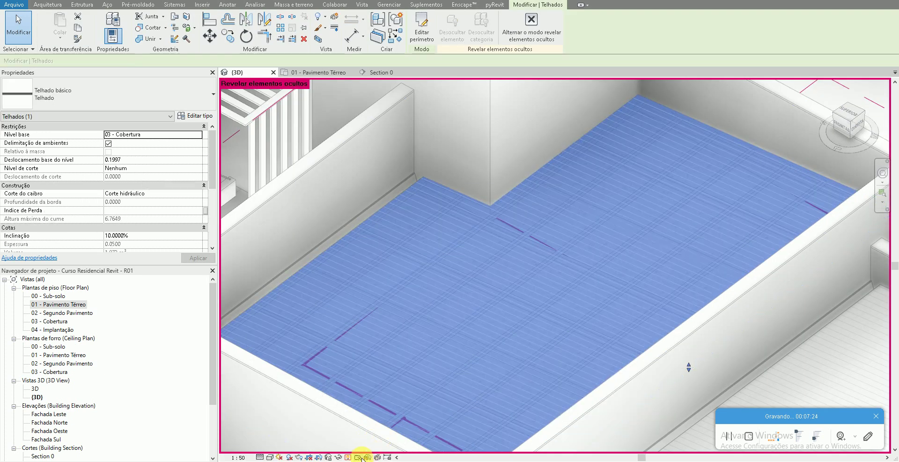
{"action": "left_click", "coordinate": [348, 456]}
{"action": "key", "text": "Escape"}
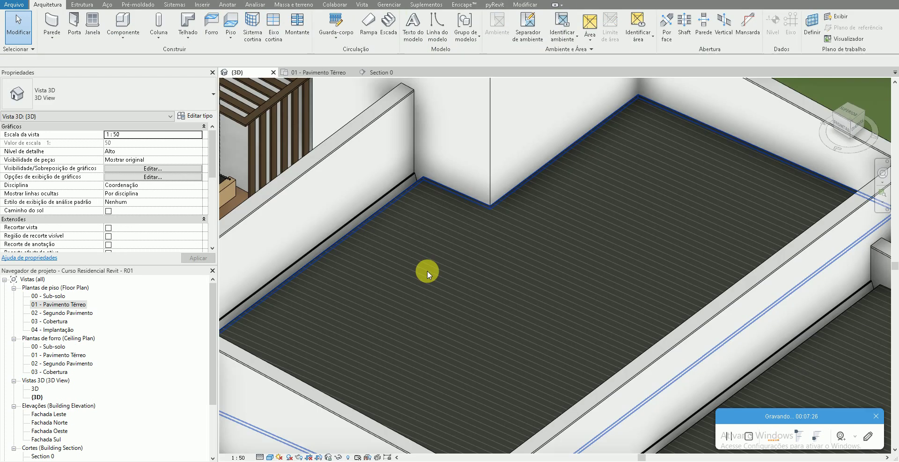
Step: Check the roof in Section 0, then open the 01 - Pavimento Térreo floor plan
{"action": "left_click", "coordinate": [381, 72]}
{"action": "scroll", "coordinate": [487, 301], "scroll_direction": "down", "scroll_amount": 3}
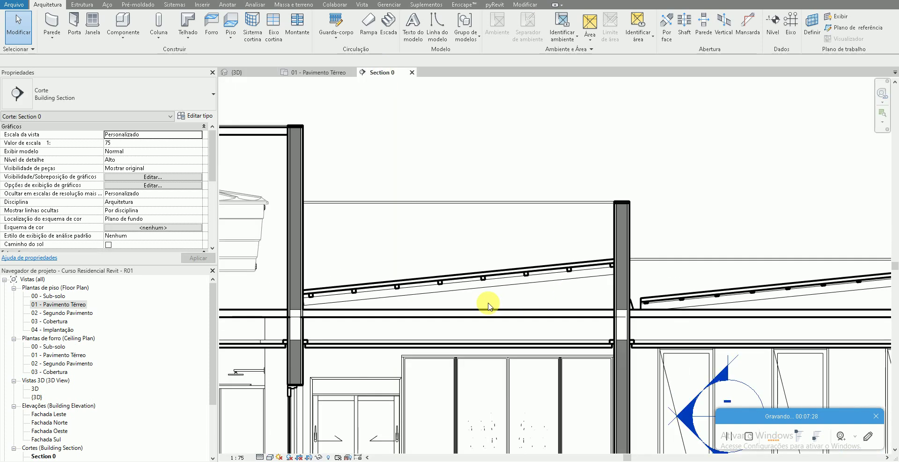
{"action": "scroll", "coordinate": [432, 294], "scroll_direction": "down", "scroll_amount": 2}
{"action": "scroll", "coordinate": [455, 290], "scroll_direction": "down", "scroll_amount": 1}
{"action": "scroll", "coordinate": [470, 291], "scroll_direction": "up", "scroll_amount": 1}
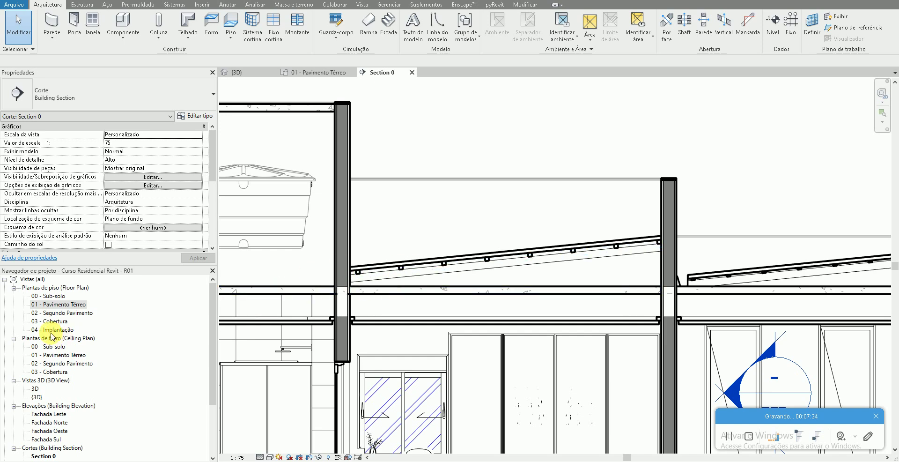
{"action": "left_click", "coordinate": [62, 306]}
{"action": "double_click", "coordinate": [62, 309]}
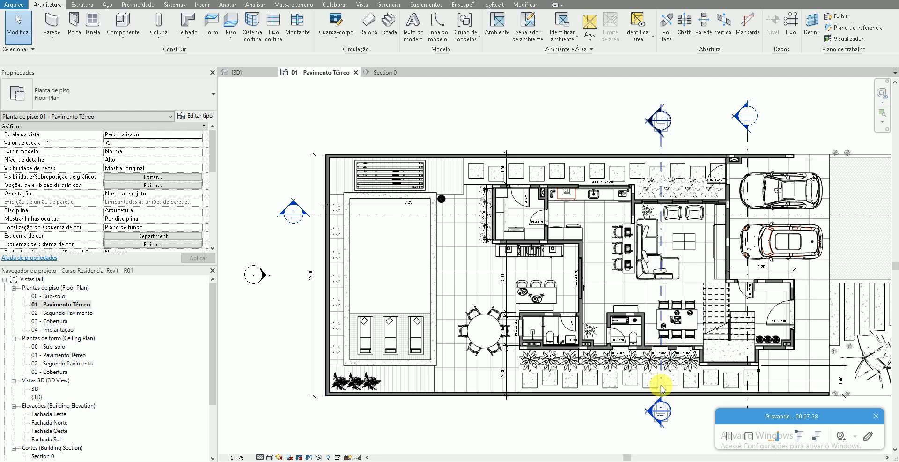
Step: Move the vertical section line further left and open its Section 3 view
{"action": "left_click_drag", "start_coordinate": [663, 395], "coordinate": [598, 394]}
{"action": "key", "text": "Escape"}
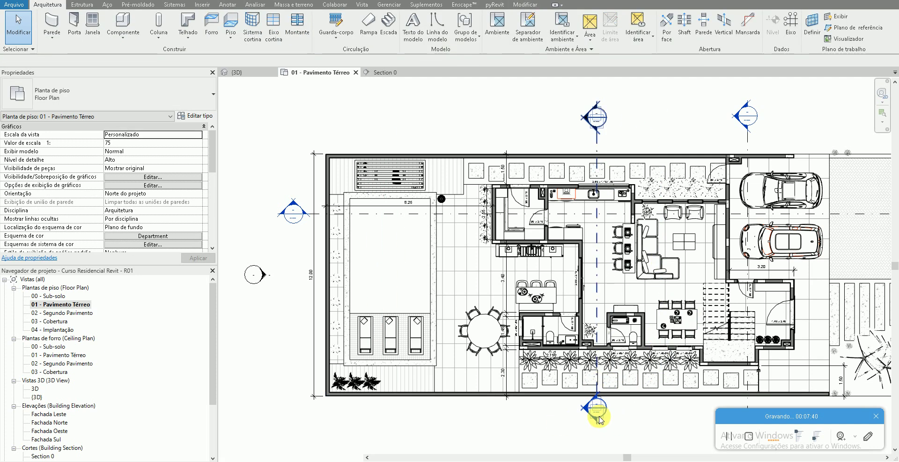
{"action": "double_click", "coordinate": [595, 409]}
Step: Zoom and pan Section 3 onto the bedroom beneath the roof's wooden purlin layers
{"action": "scroll", "coordinate": [542, 203], "scroll_direction": "up", "scroll_amount": 2}
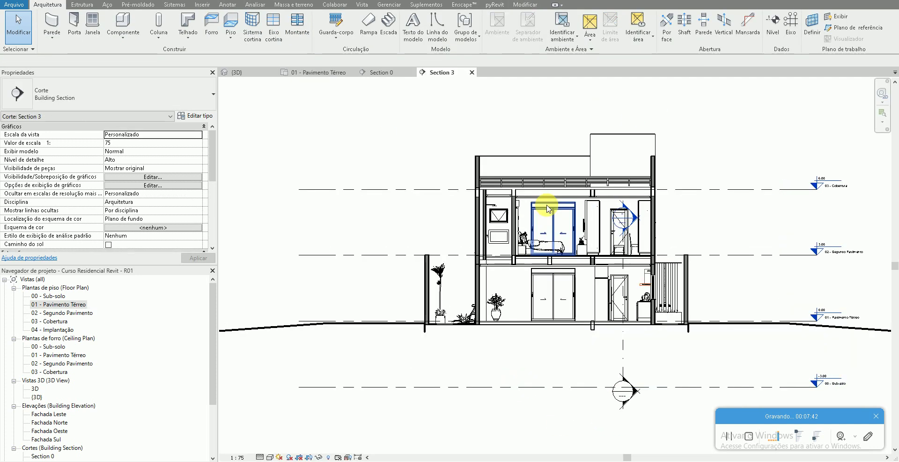
{"action": "scroll", "coordinate": [582, 150], "scroll_direction": "up", "scroll_amount": 3}
{"action": "scroll", "coordinate": [558, 180], "scroll_direction": "up", "scroll_amount": 1}
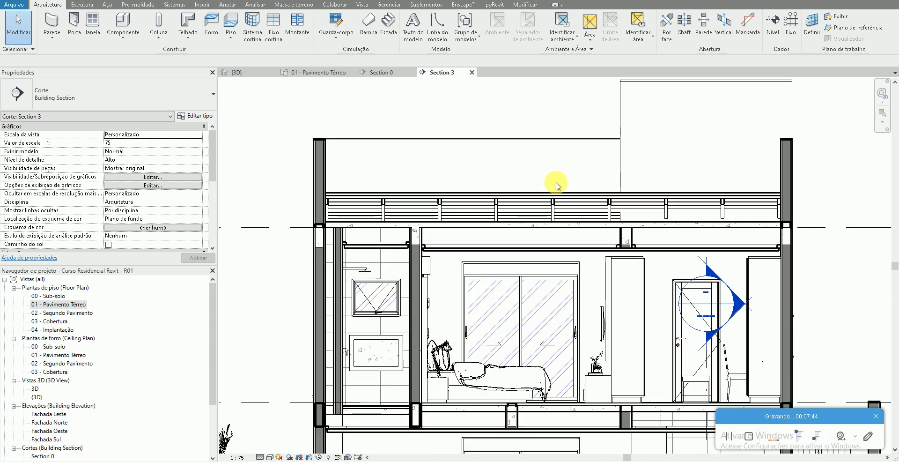
{"action": "scroll", "coordinate": [556, 186], "scroll_direction": "up", "scroll_amount": 1}
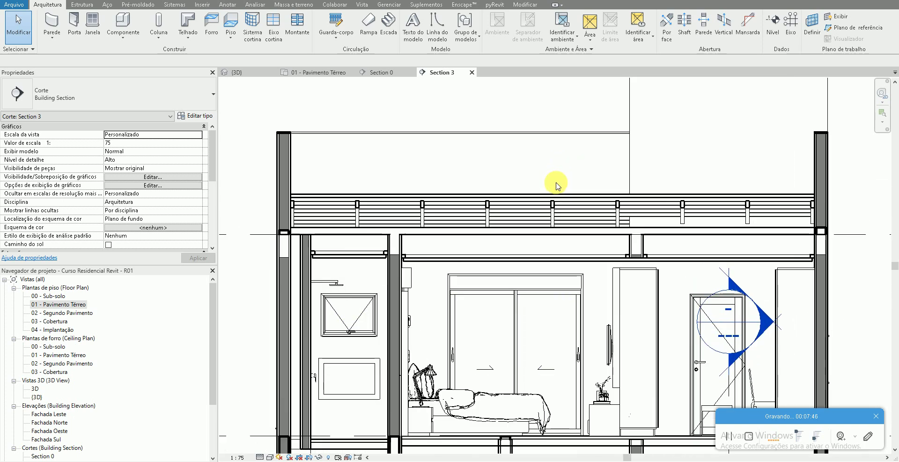
{"action": "scroll", "coordinate": [548, 175], "scroll_direction": "up", "scroll_amount": 1}
{"action": "middle_click_drag", "start_coordinate": [546, 172], "coordinate": [555, 175]}
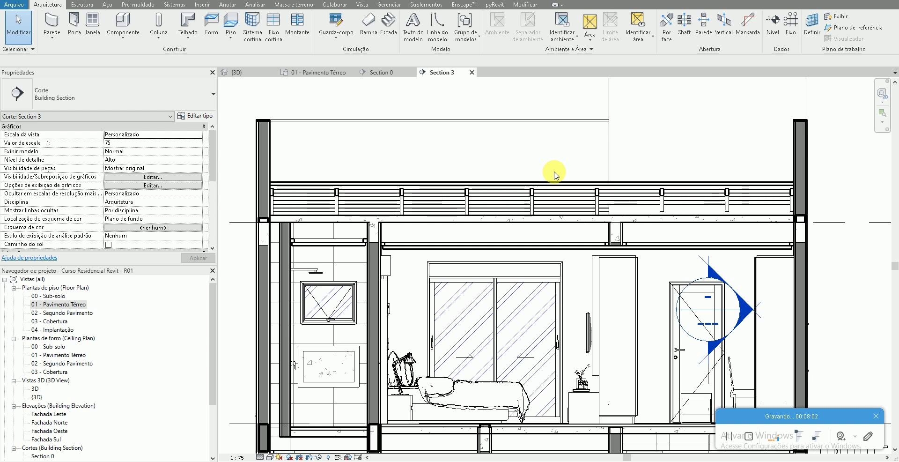
{"action": "scroll", "coordinate": [356, 159], "scroll_direction": "up", "scroll_amount": 1}
{"action": "scroll", "coordinate": [373, 144], "scroll_direction": "up", "scroll_amount": 1}
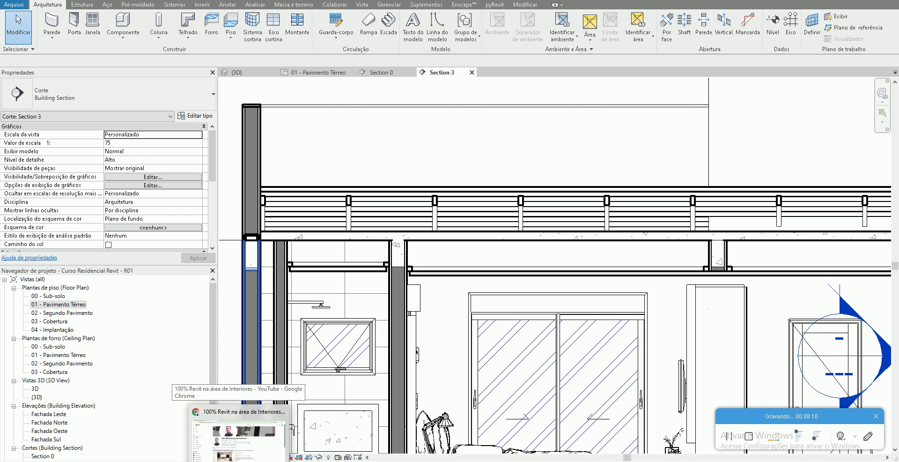
{"action": "left_click", "coordinate": [241, 431]}
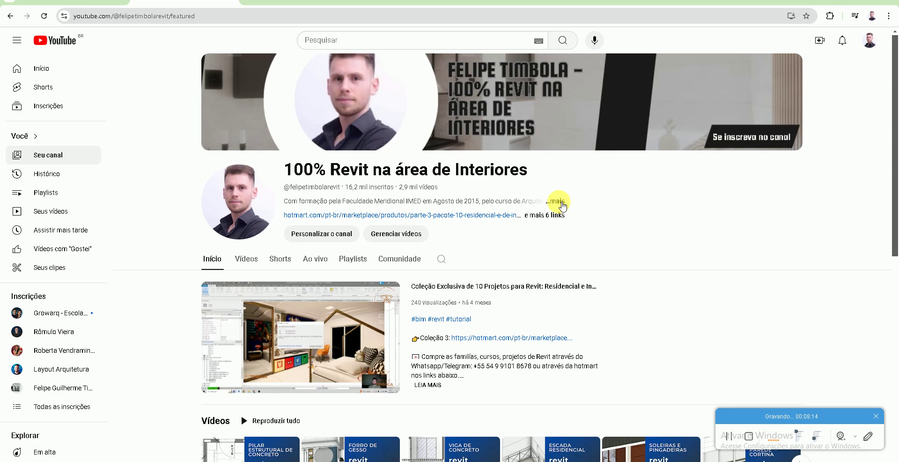
{"action": "left_click", "coordinate": [556, 202]}
{"action": "scroll", "coordinate": [424, 284], "scroll_direction": "down", "scroll_amount": 4}
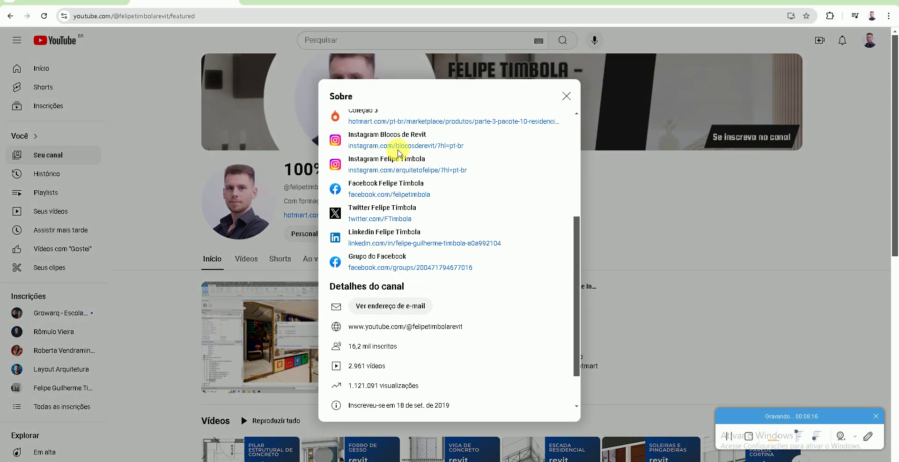
{"action": "left_click", "coordinate": [398, 146]}
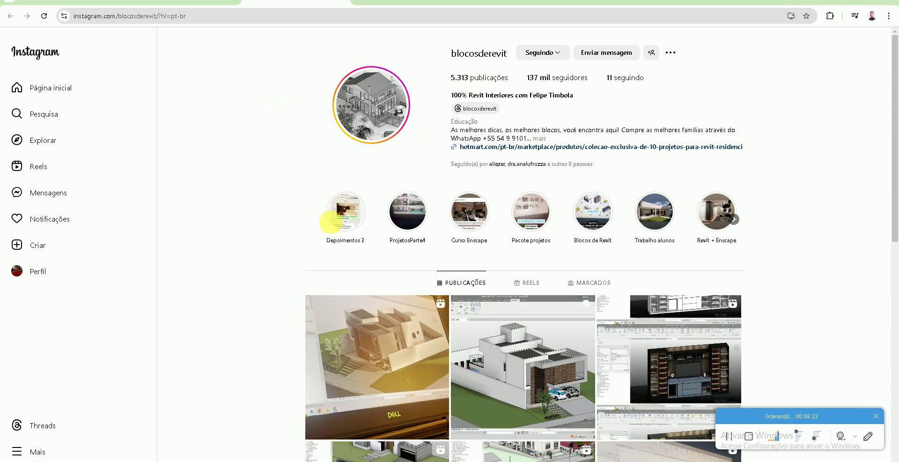
{"action": "left_click", "coordinate": [342, 1]}
{"action": "scroll", "coordinate": [386, 243], "scroll_direction": "up", "scroll_amount": 2}
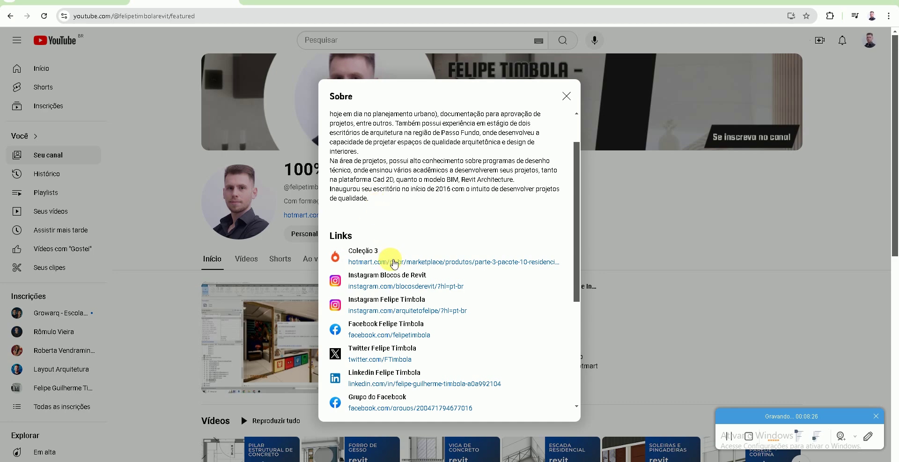
{"action": "left_click", "coordinate": [393, 263]}
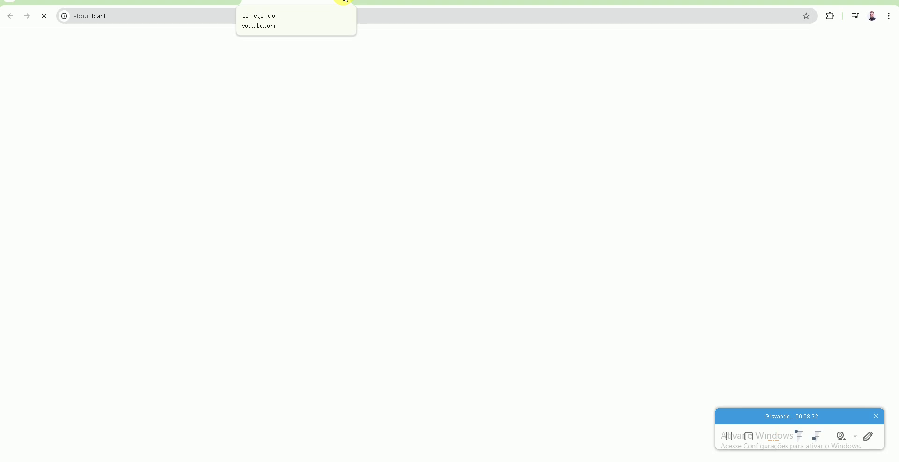
{"action": "left_click", "coordinate": [344, 1]}
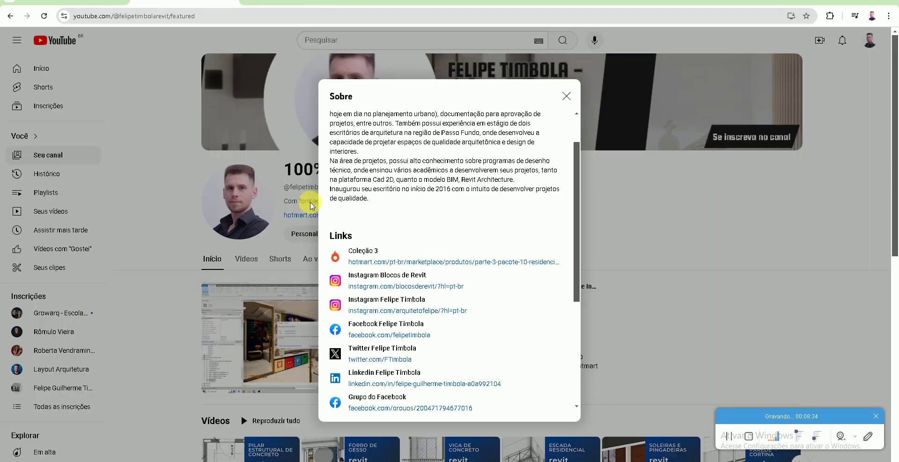
{"action": "scroll", "coordinate": [381, 284], "scroll_direction": "down", "scroll_amount": 3}
{"action": "left_click", "coordinate": [201, 296]}
{"action": "scroll", "coordinate": [234, 305], "scroll_direction": "down", "scroll_amount": 3}
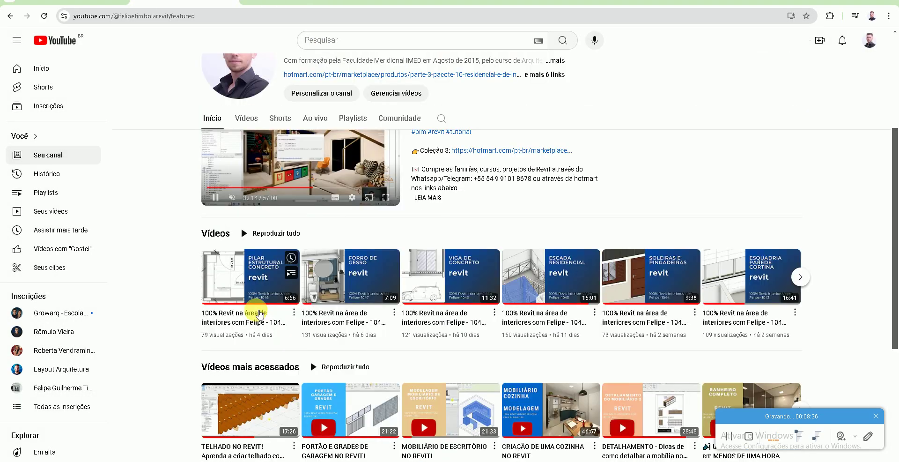
{"action": "scroll", "coordinate": [243, 299], "scroll_direction": "down", "scroll_amount": 2}
{"action": "scroll", "coordinate": [234, 295], "scroll_direction": "up", "scroll_amount": 6}
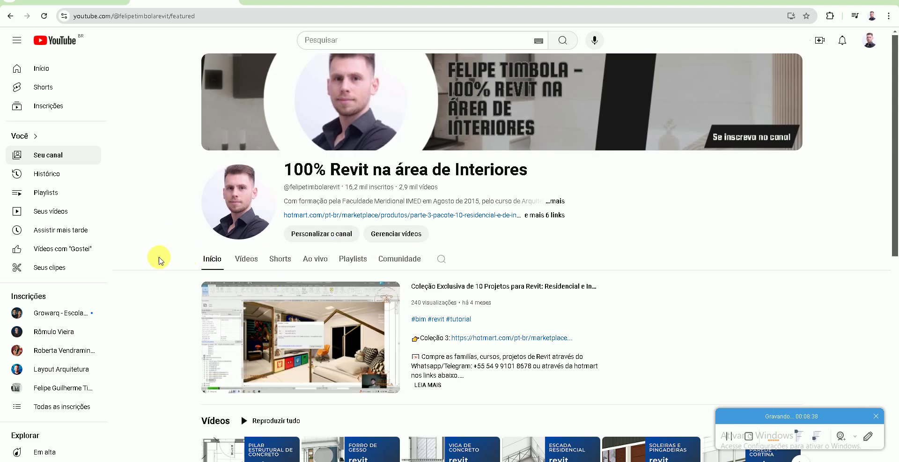
{"action": "left_click_drag", "start_coordinate": [534, 367], "coordinate": [481, 371]}
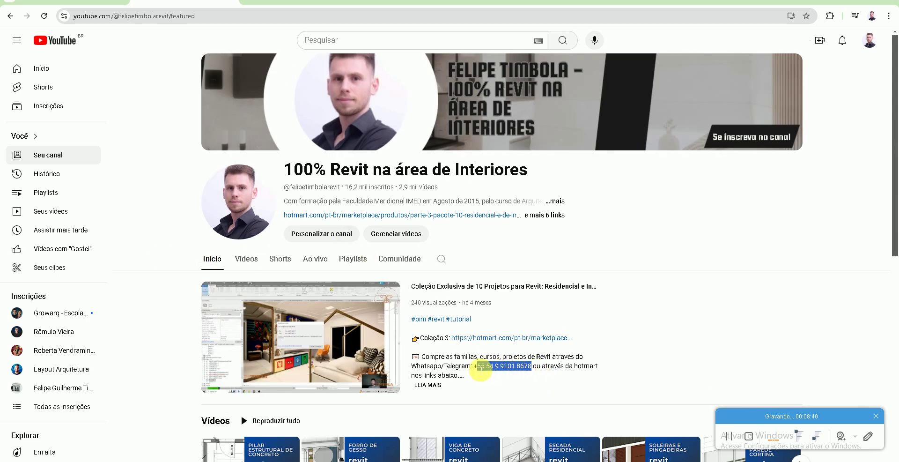
{"action": "left_click", "coordinate": [428, 384]}
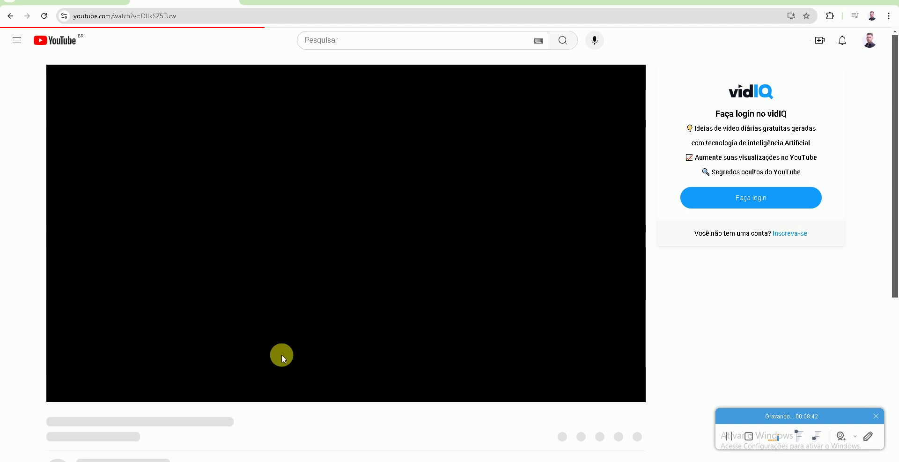
{"action": "scroll", "coordinate": [140, 375], "scroll_direction": "down", "scroll_amount": 3}
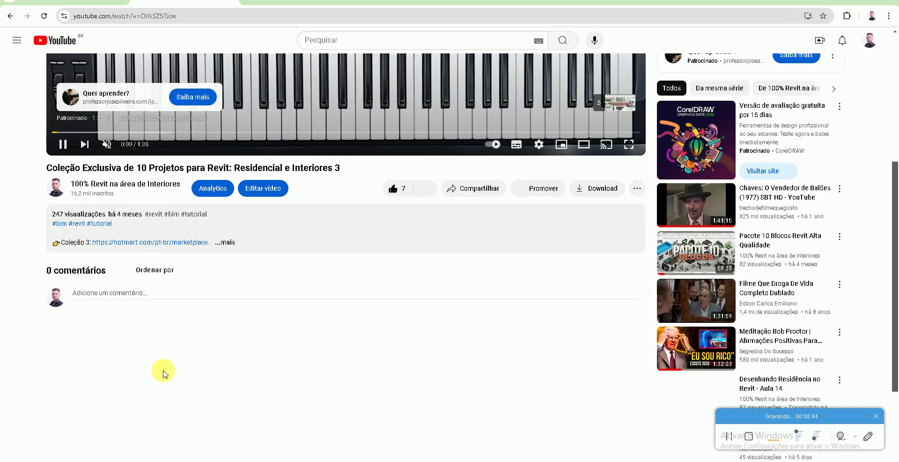
{"action": "left_click", "coordinate": [213, 254]}
{"action": "scroll", "coordinate": [218, 300], "scroll_direction": "down", "scroll_amount": 2}
{"action": "scroll", "coordinate": [216, 313], "scroll_direction": "down", "scroll_amount": 2}
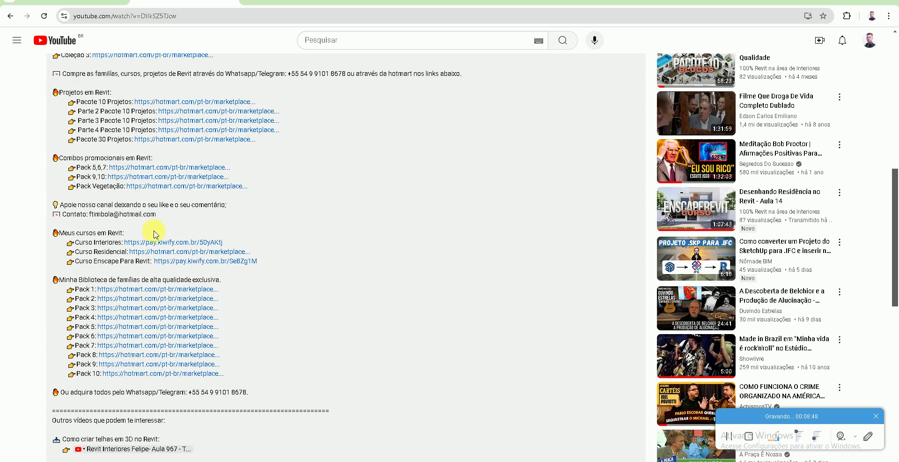
{"action": "key", "text": "alt+Tab"}
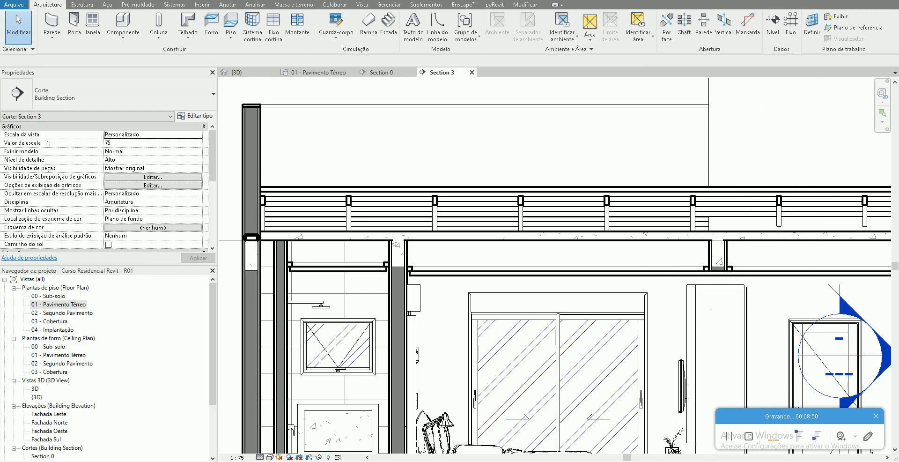